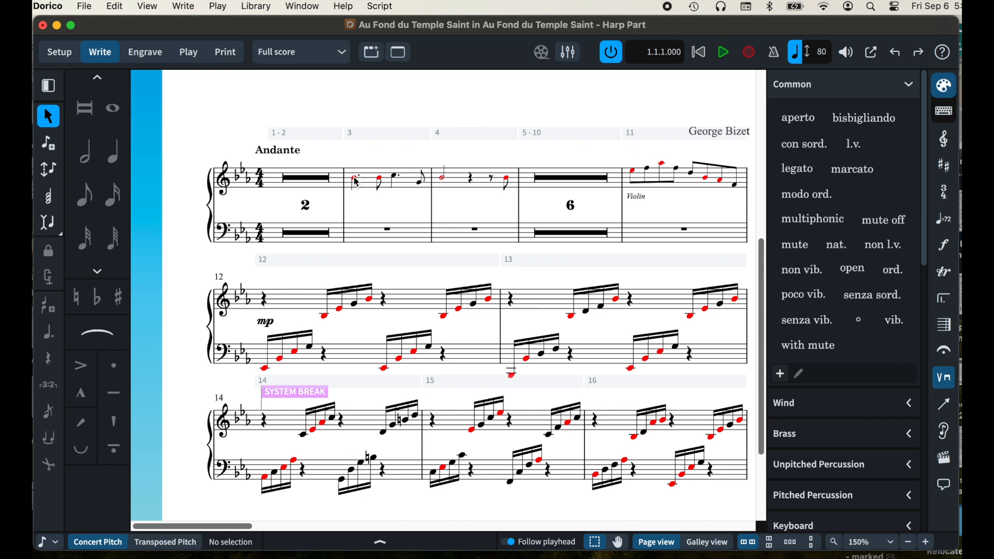
Step: Calculate the harp pedals automatically from the first note of bar 3
click(356, 180)
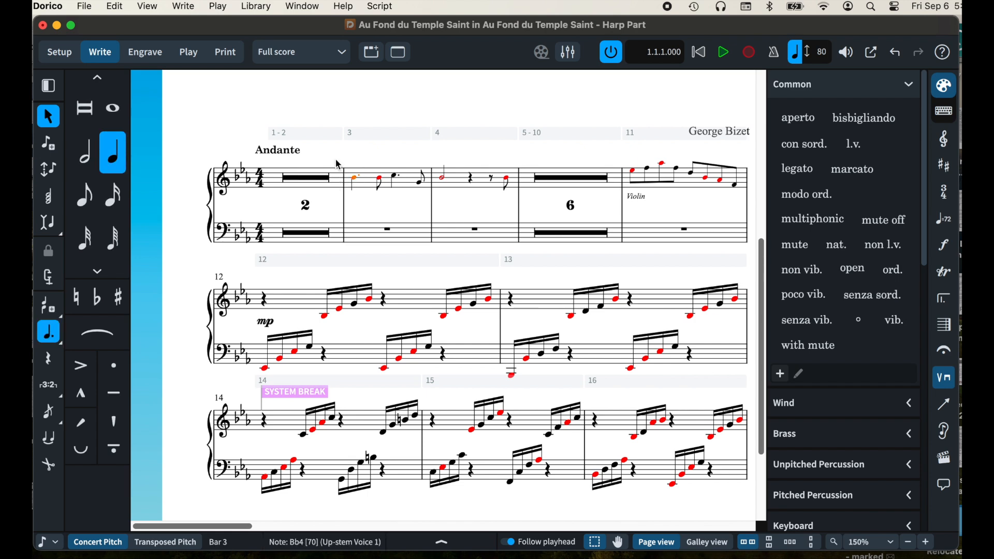
click(184, 7)
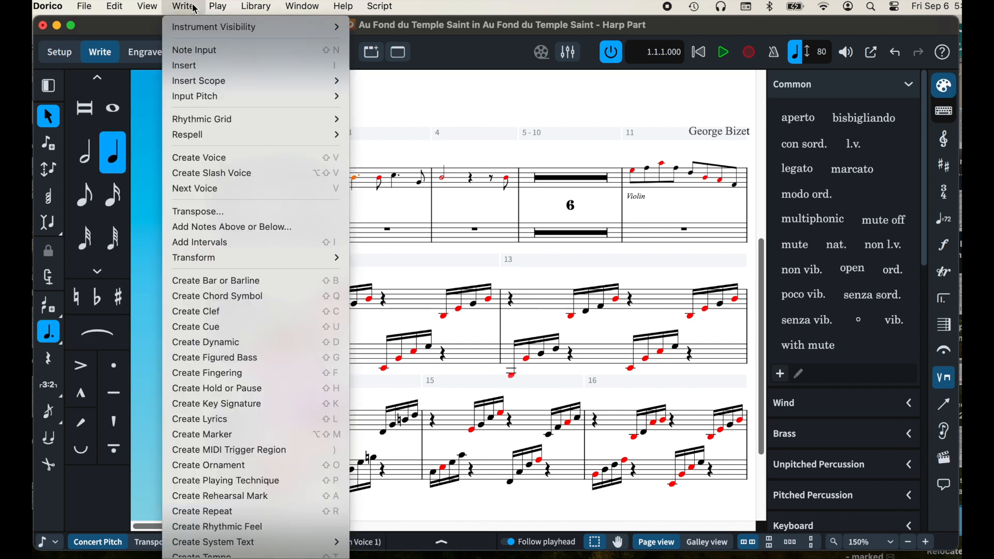
scroll(222, 332, down, 5)
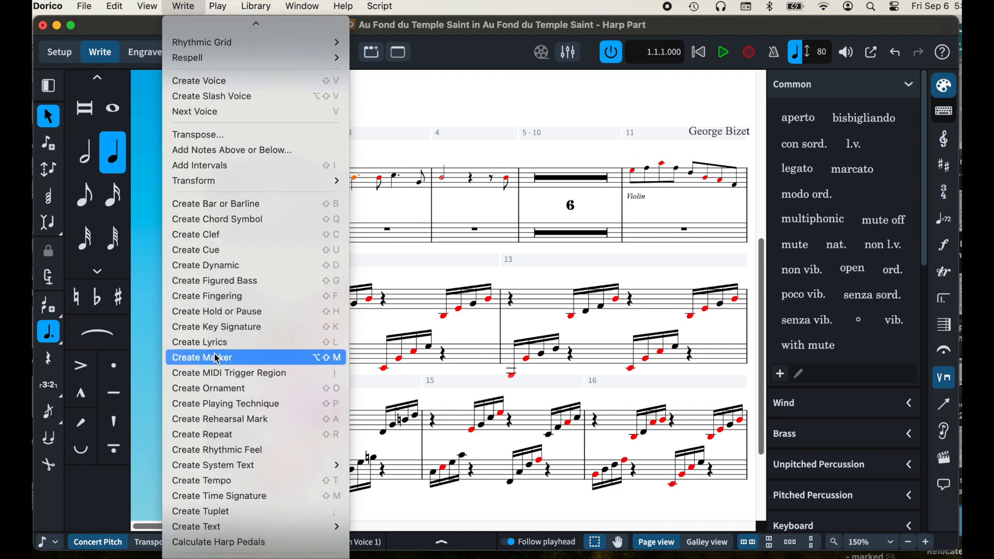
click(241, 482)
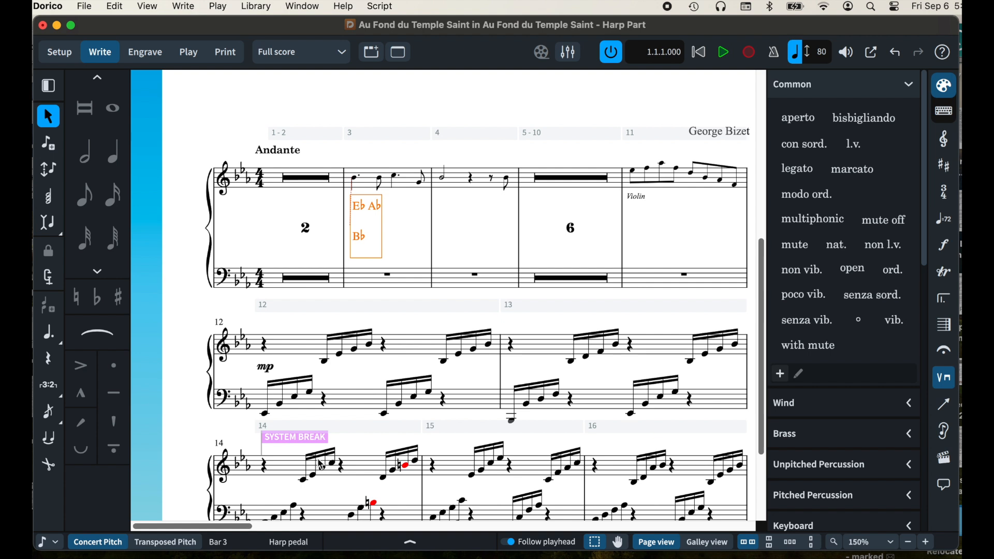
Step: Set the appearance of the bar 3 harp pedal marking to Diagram
click(410, 546)
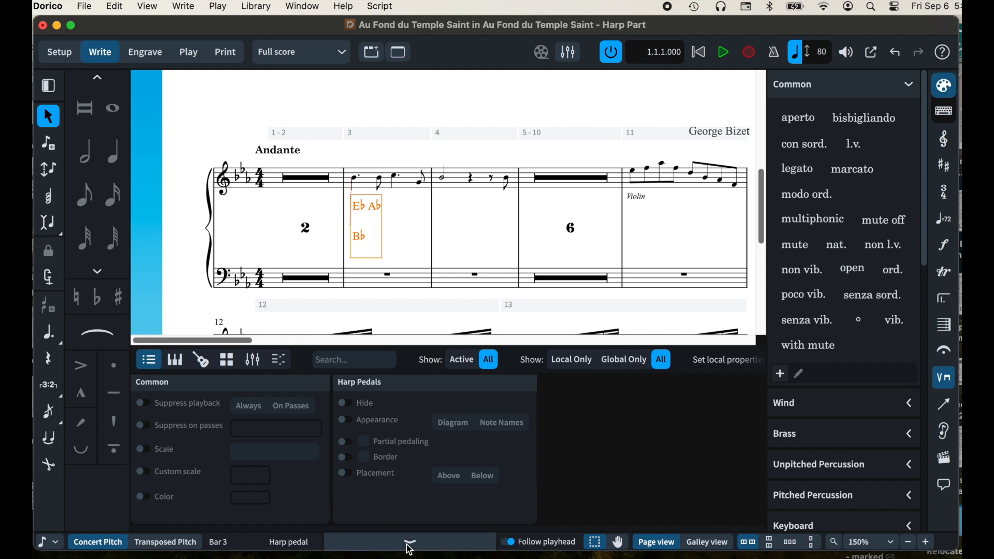
click(346, 421)
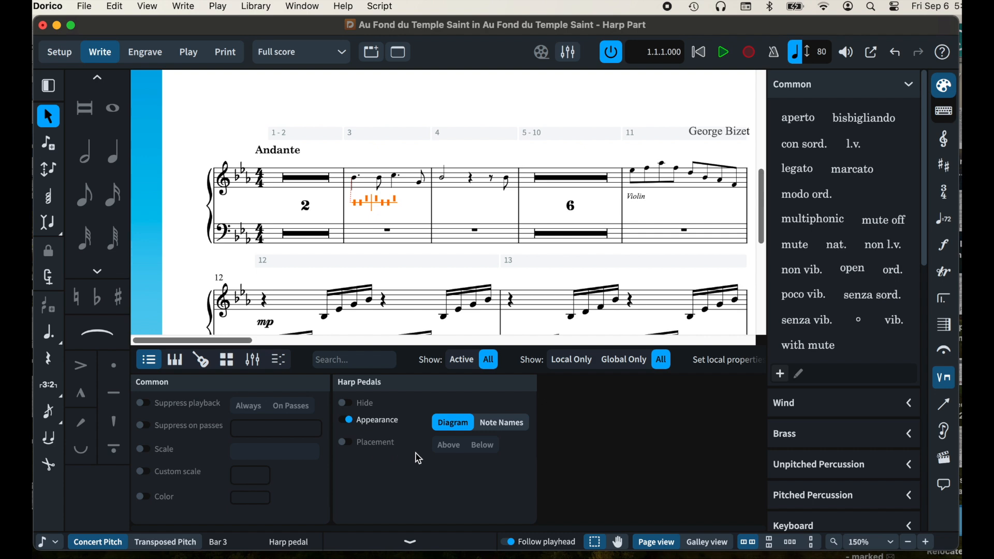
click(412, 542)
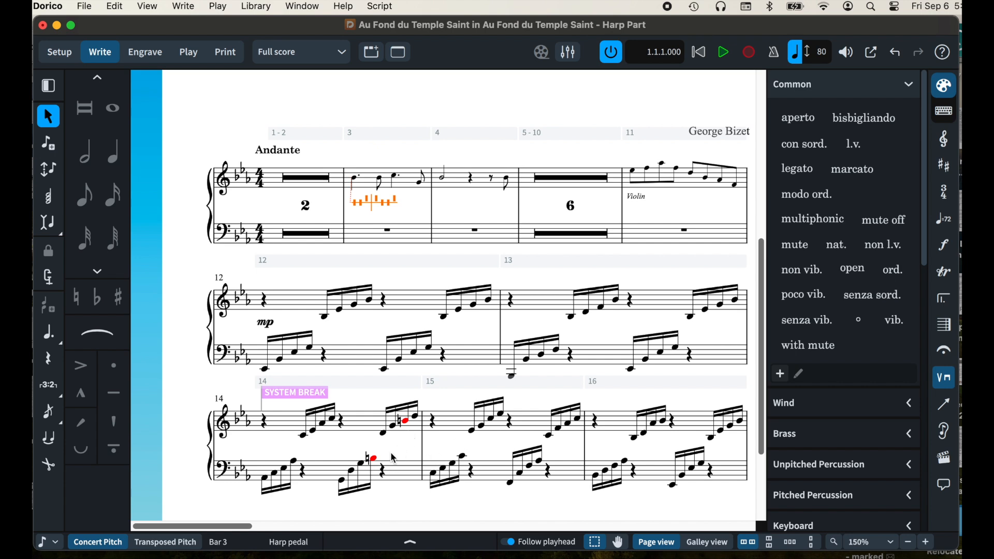
Step: Calculate the harp pedal change starting at the low G in bar 14's bass staff
click(343, 489)
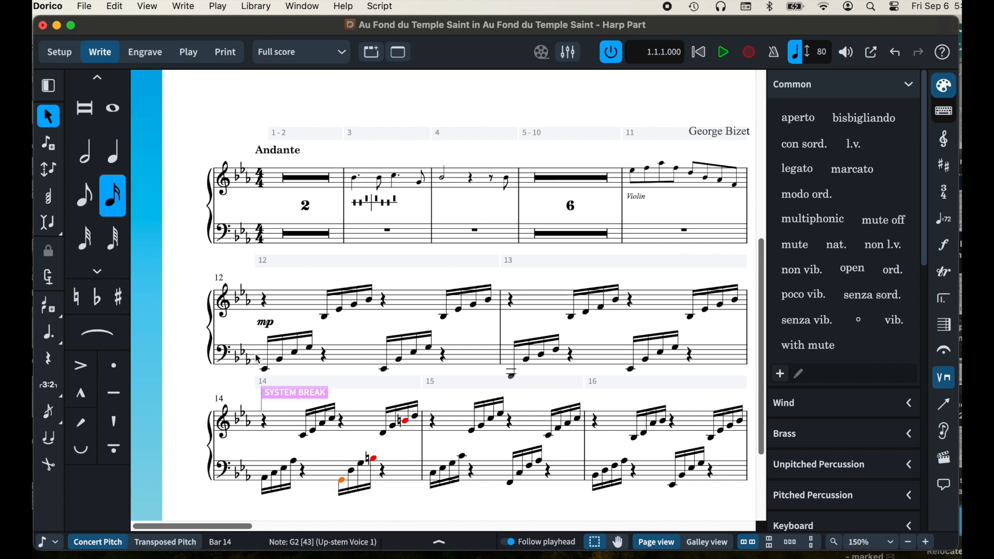
click(184, 6)
scroll(209, 393, down, 2)
scroll(209, 414, down, 2)
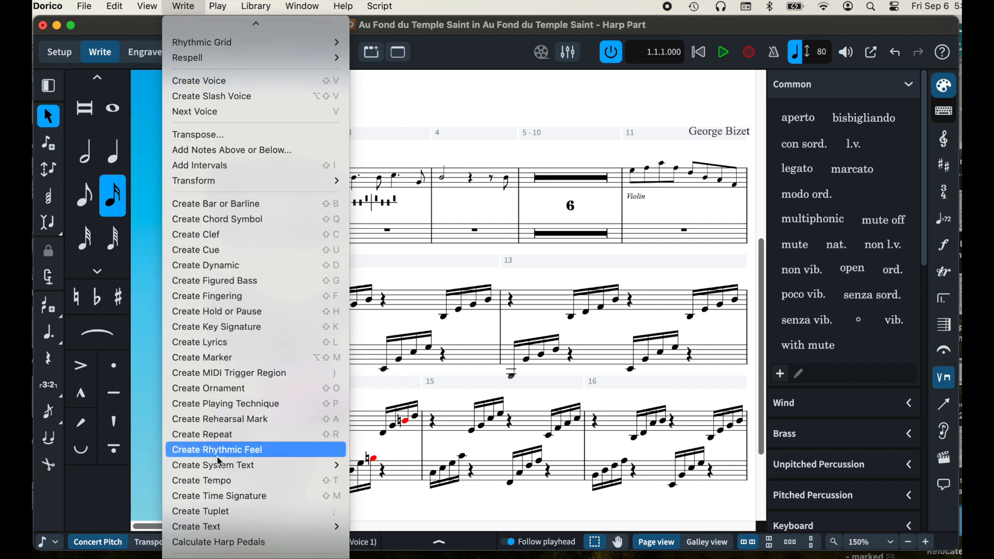
click(234, 542)
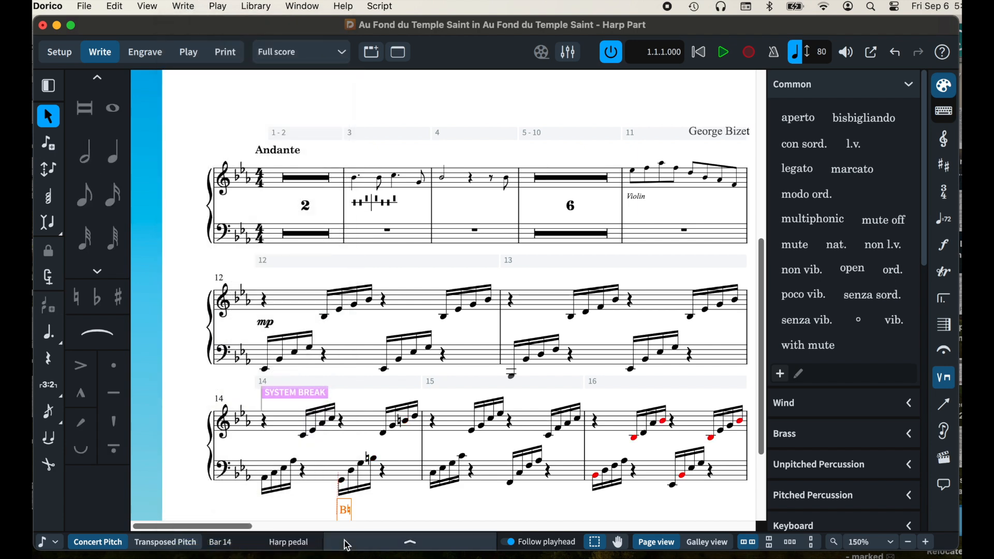
Step: Override the border property of the bar 14 pedal change to remove its border
click(412, 544)
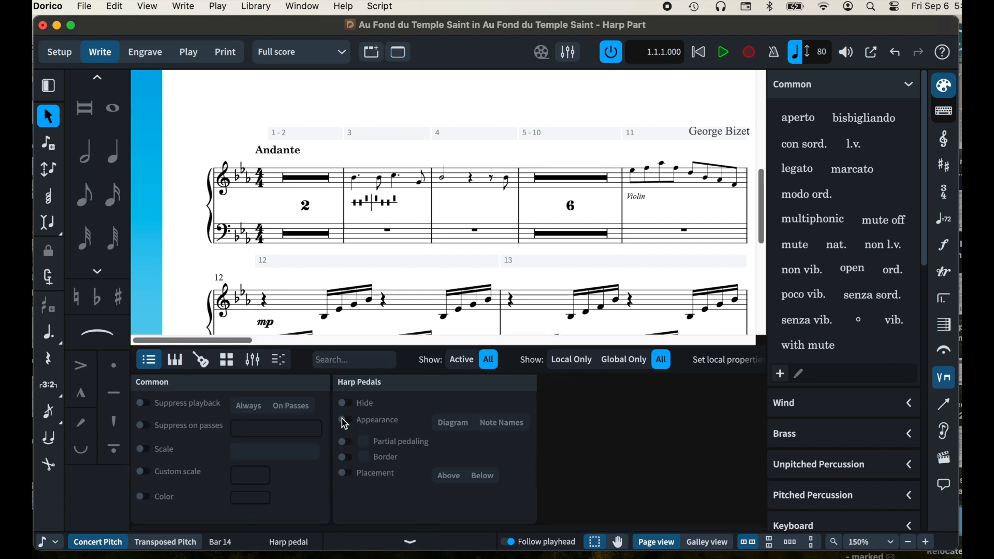
click(345, 458)
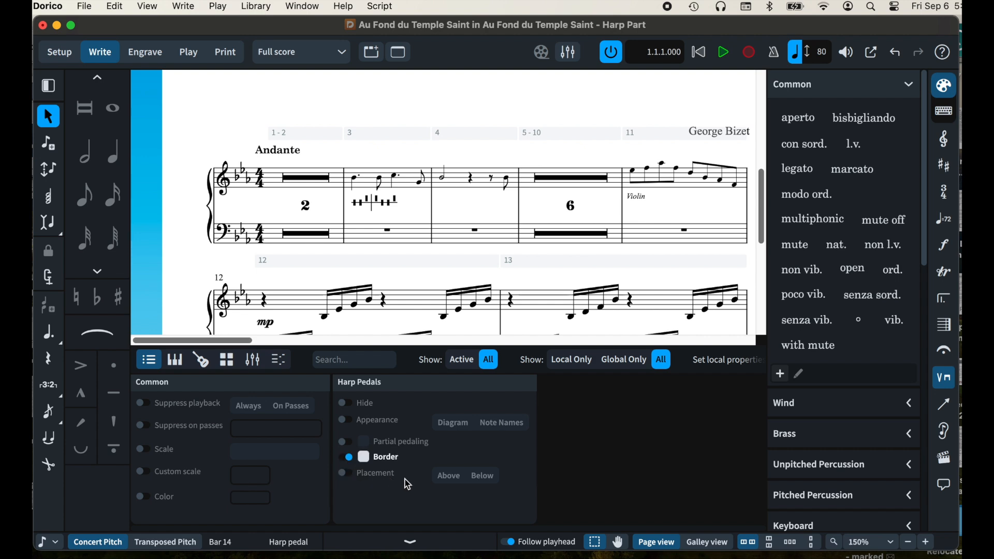
click(410, 541)
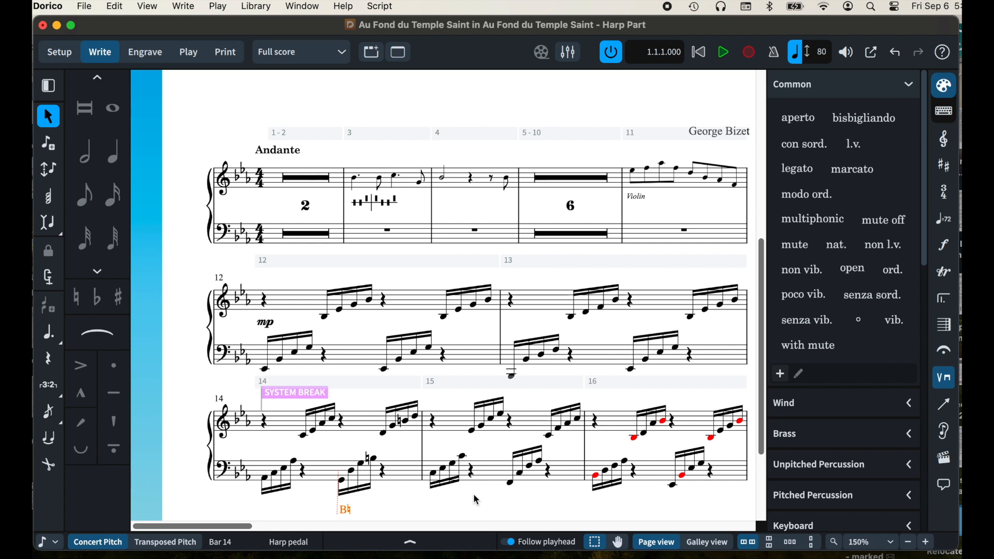
Step: Calculate the harp pedal change starting at the first bass-staff note of bar 16
click(598, 477)
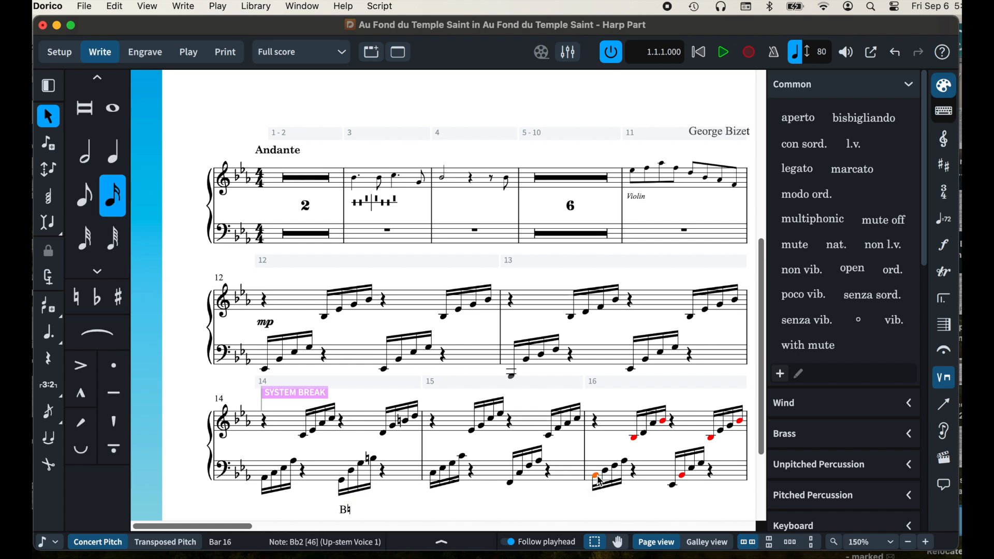
click(183, 7)
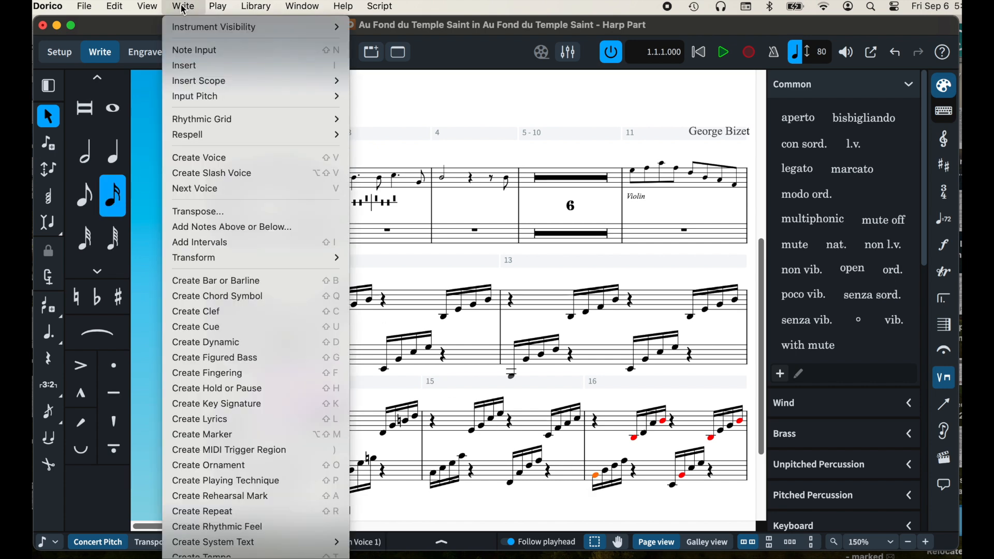
scroll(225, 434, down, 3)
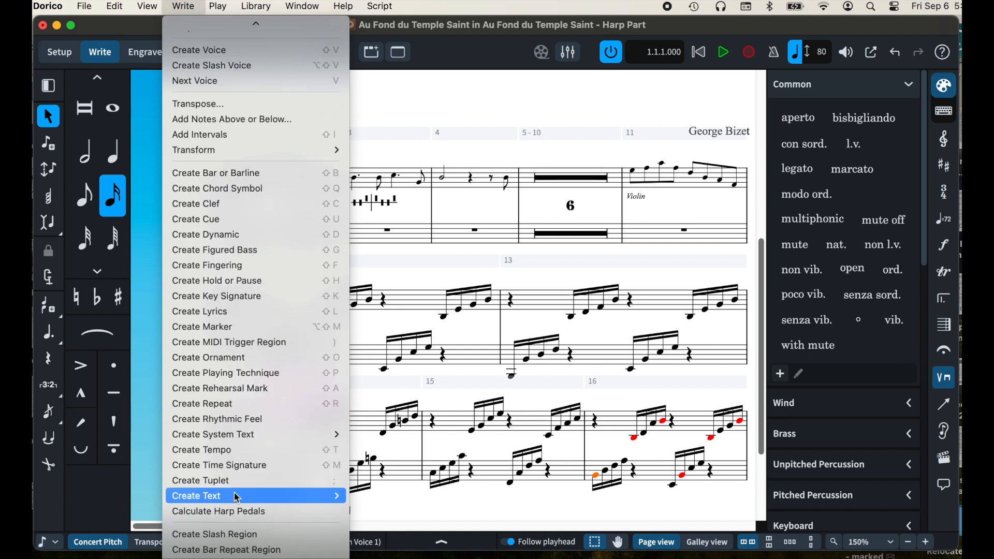
click(237, 511)
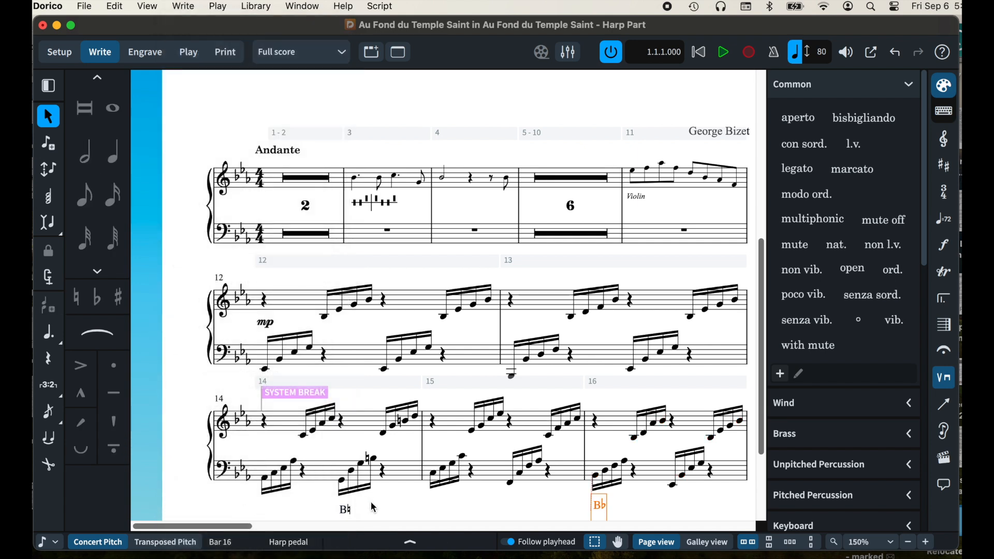
Step: Override the border property of the bar 16 pedal change to remove its border
click(430, 549)
click(345, 458)
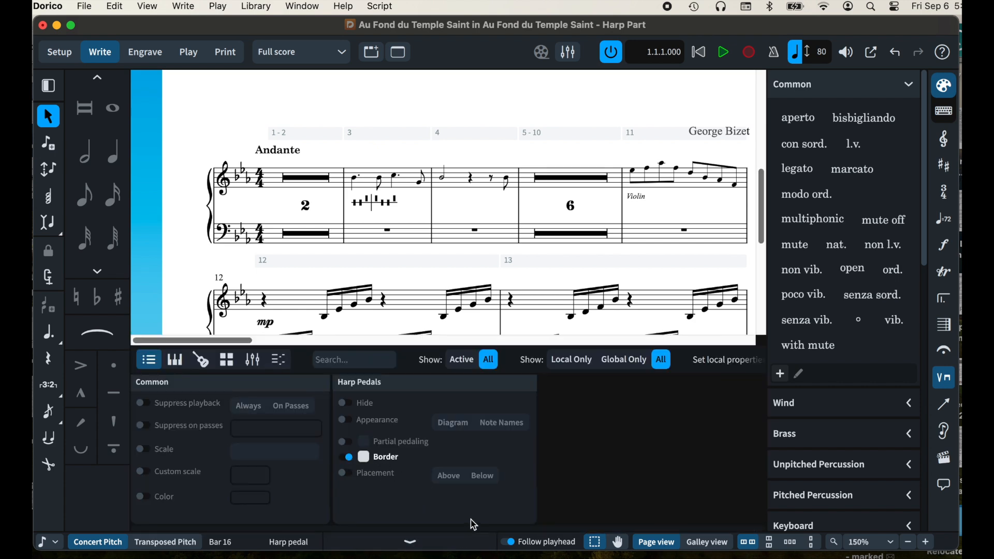
click(429, 550)
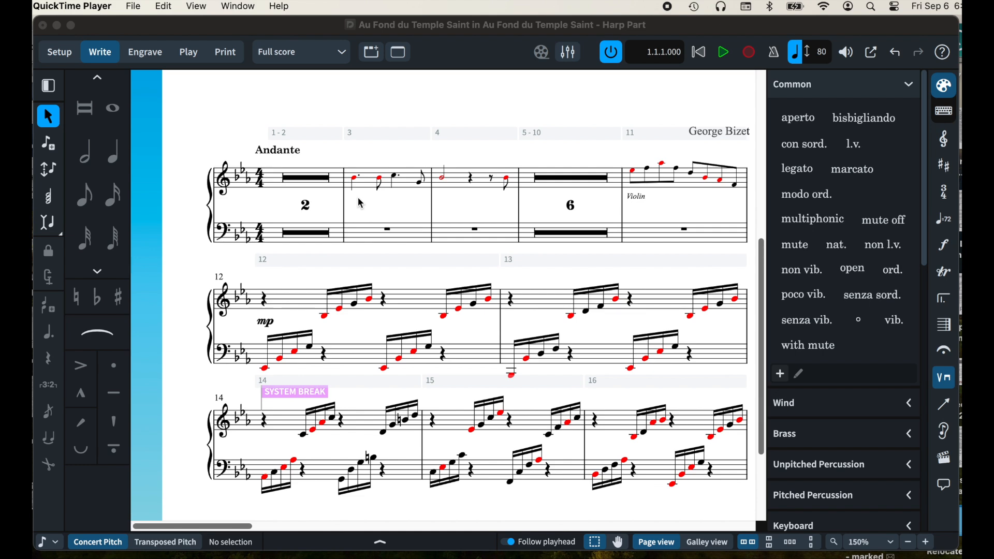
Step: Create a manual harp pedal setting at the first note of bar 3 with B, E and A flat and D, C, F and G natural
click(358, 182)
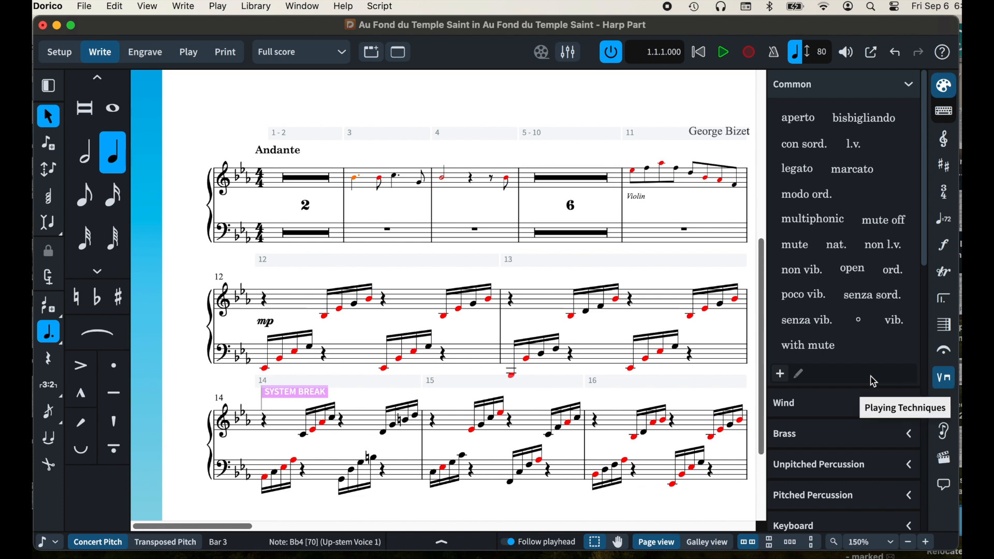
scroll(874, 382, down, 5)
scroll(875, 381, down, 15)
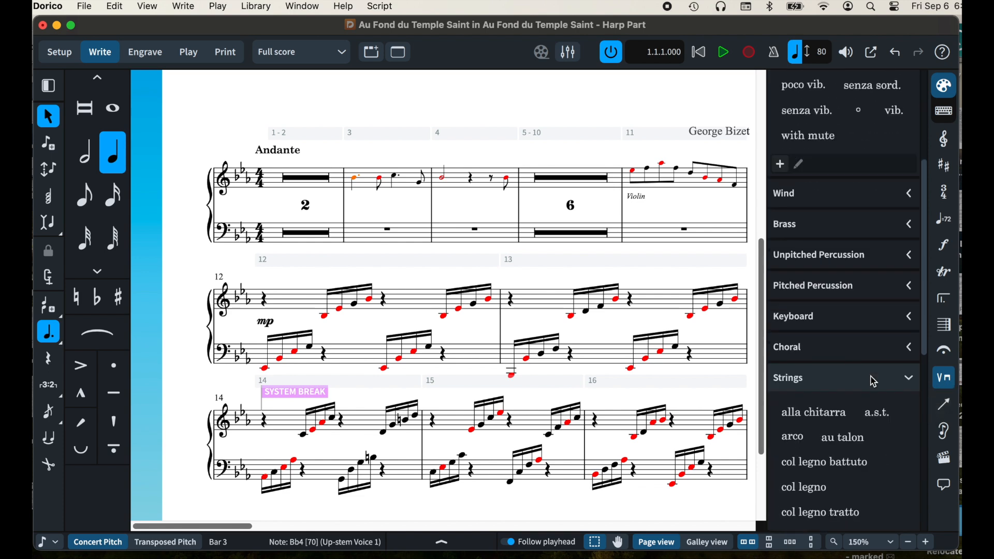
scroll(874, 382, down, 5)
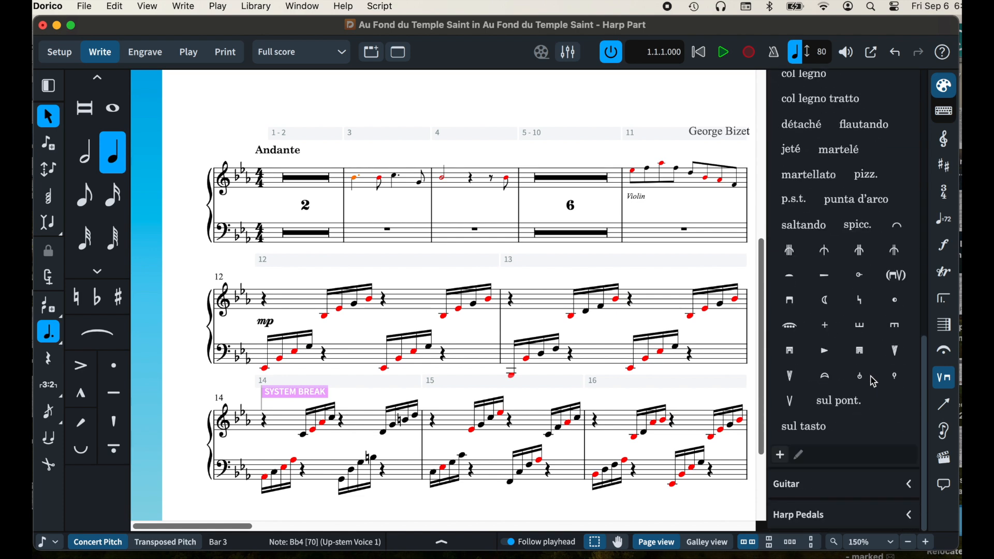
click(907, 519)
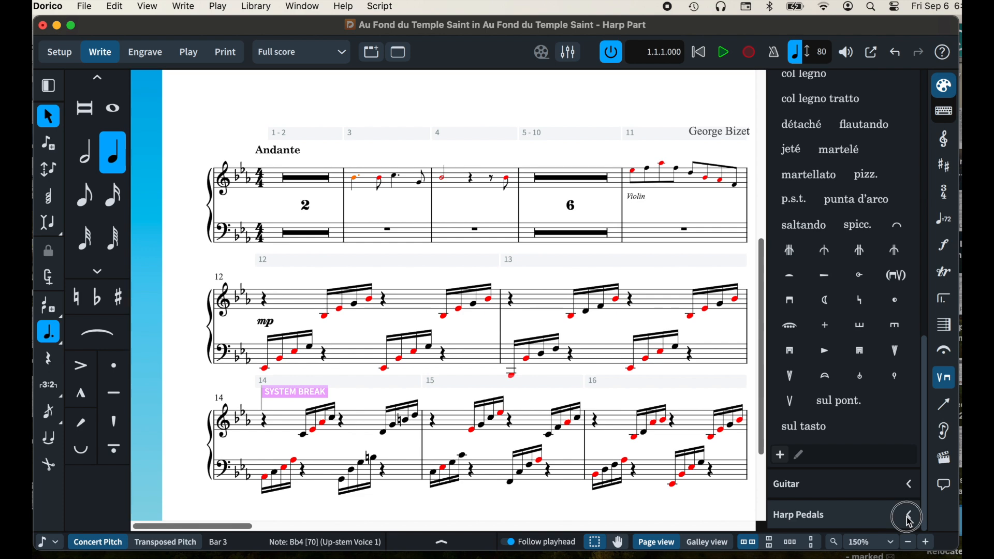
scroll(909, 519, down, 2)
scroll(910, 520, down, 3)
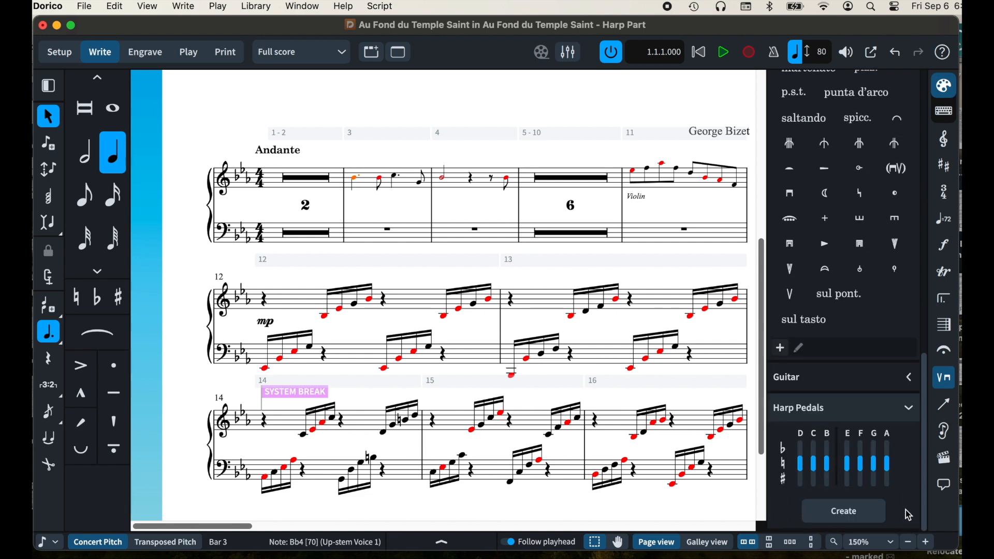
click(831, 453)
click(847, 448)
click(888, 446)
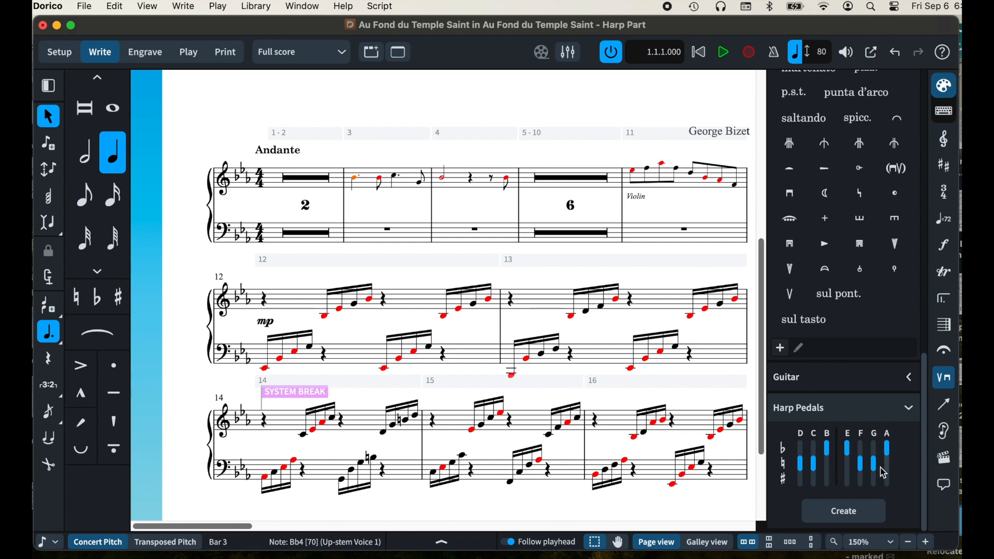
click(864, 512)
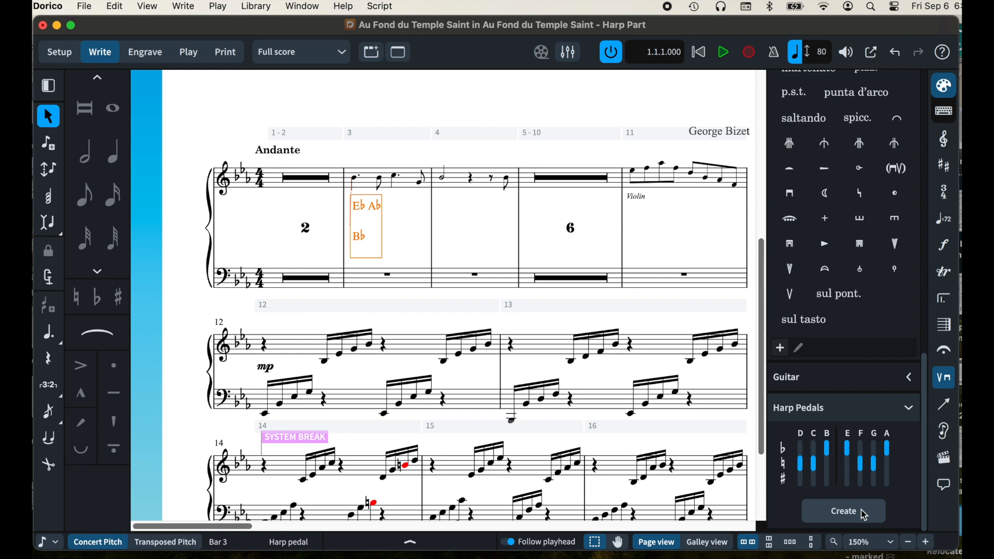
Step: Display the manually created bar 3 pedal setting as a diagram
click(410, 548)
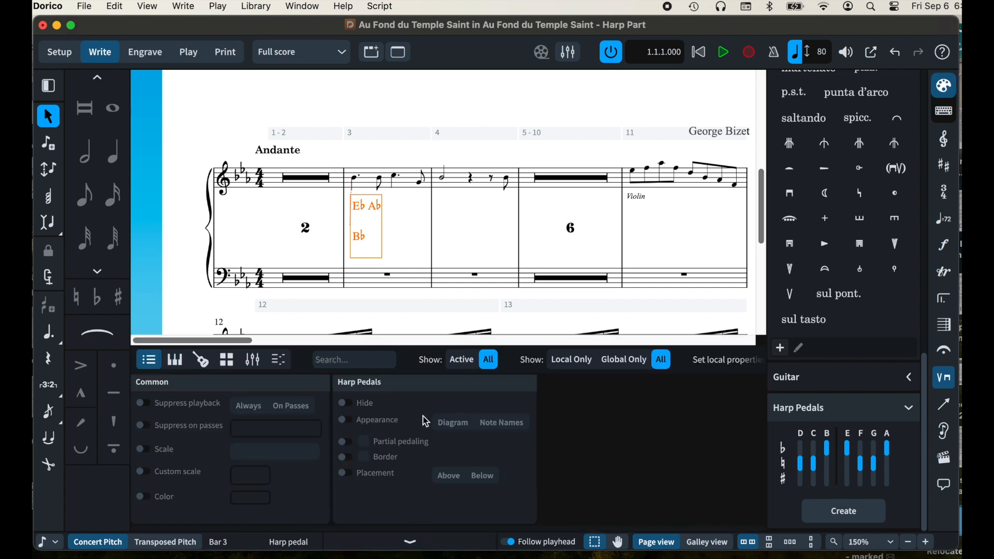
click(342, 420)
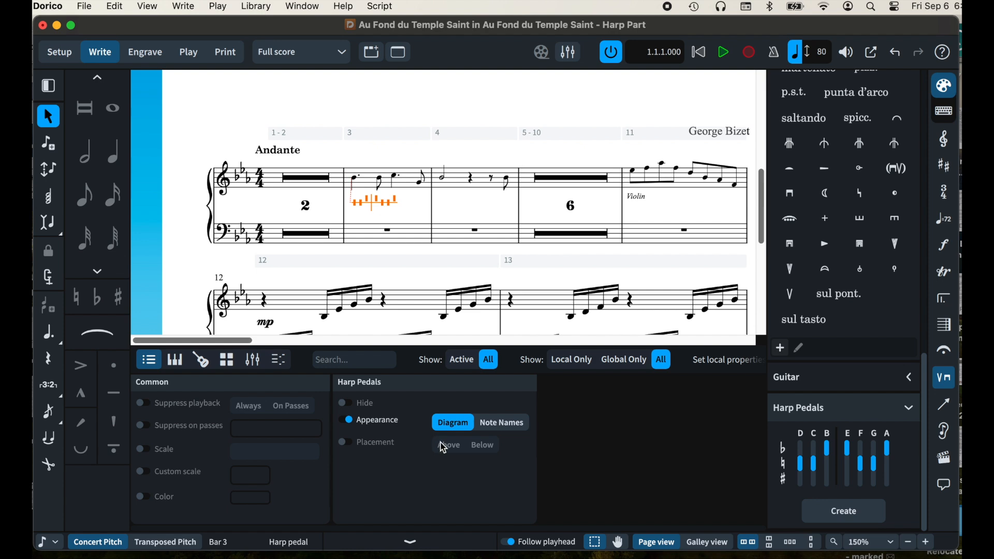
click(417, 542)
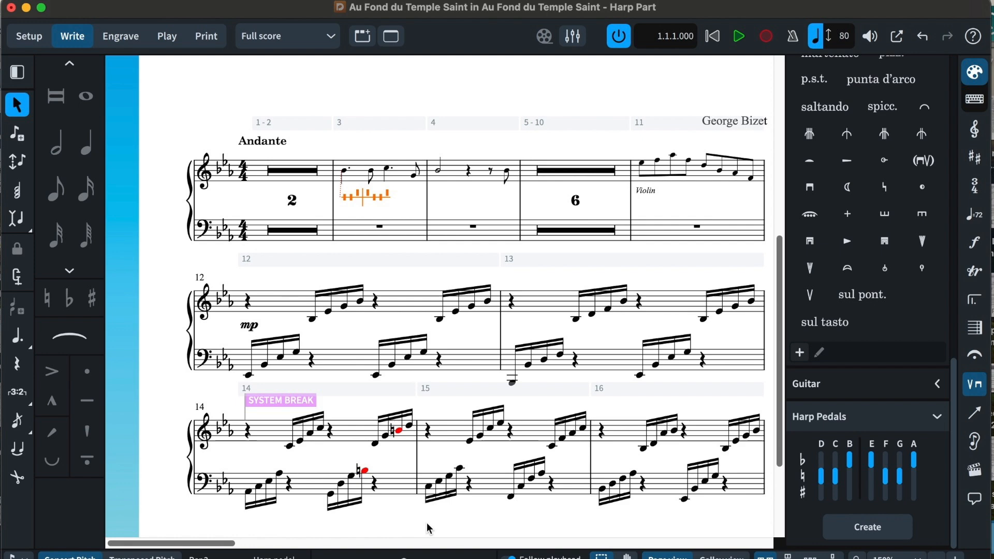
Step: Create a manual pedal change at the low G in bar 14 with E and A flat and all other strings natural
click(331, 495)
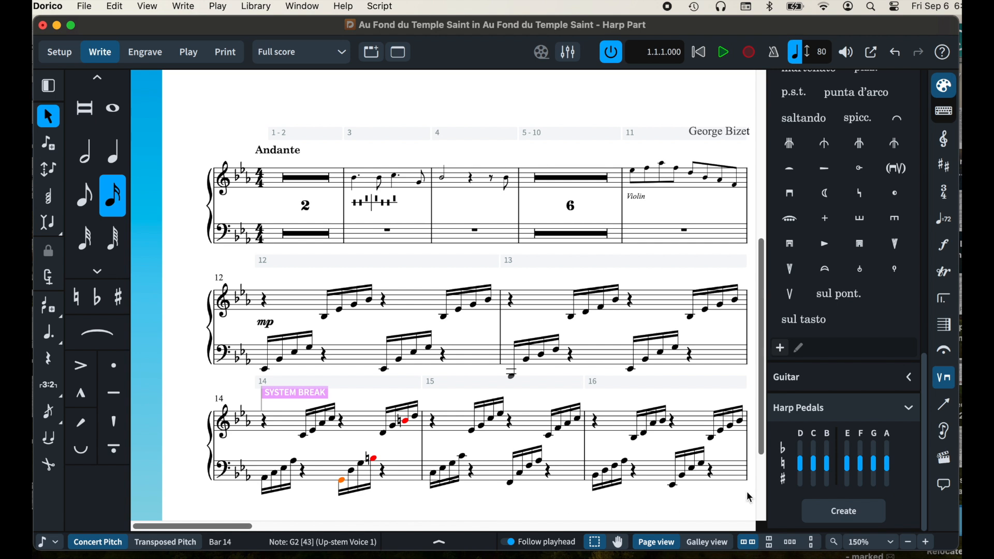
click(848, 446)
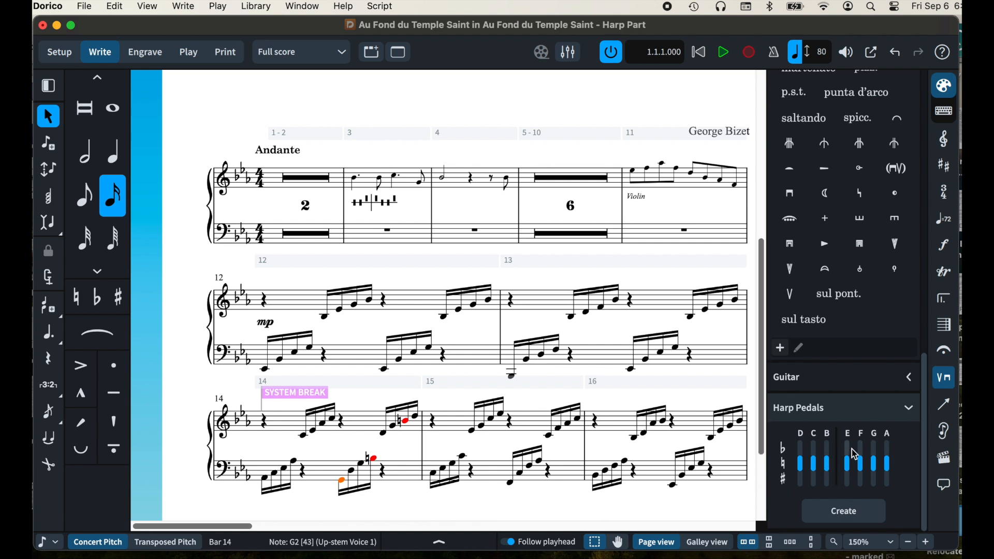
click(889, 449)
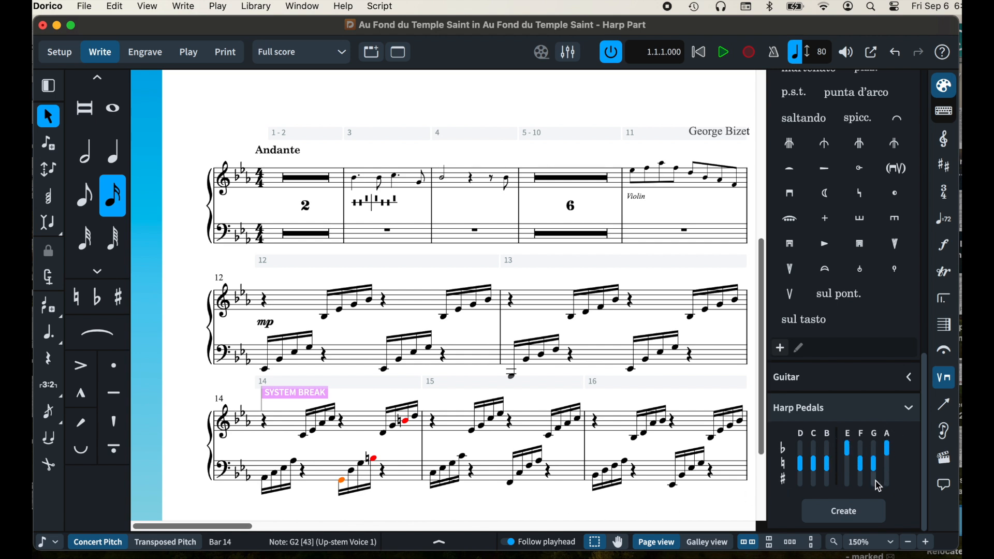
click(866, 513)
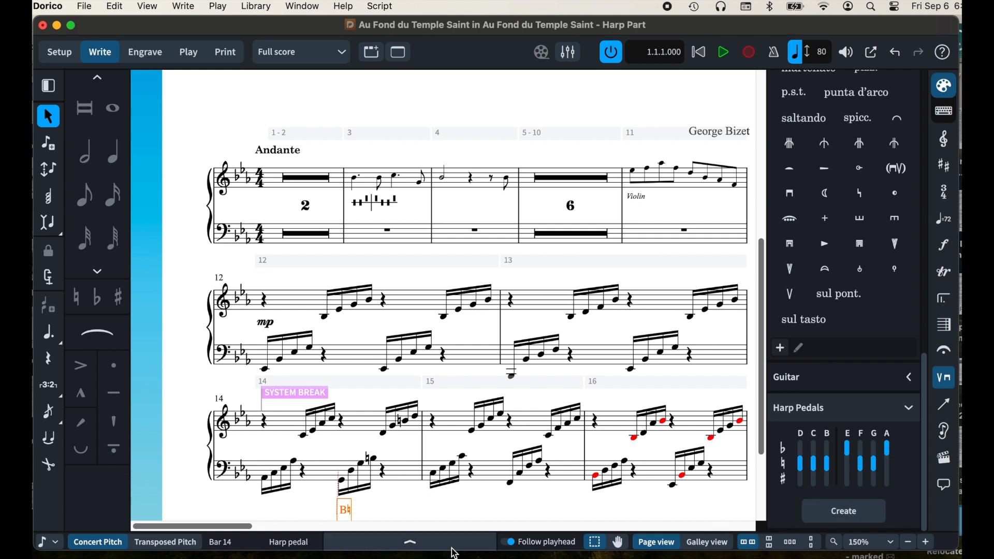
Step: Remove the border from the manually created pedal change in bar 14
click(410, 543)
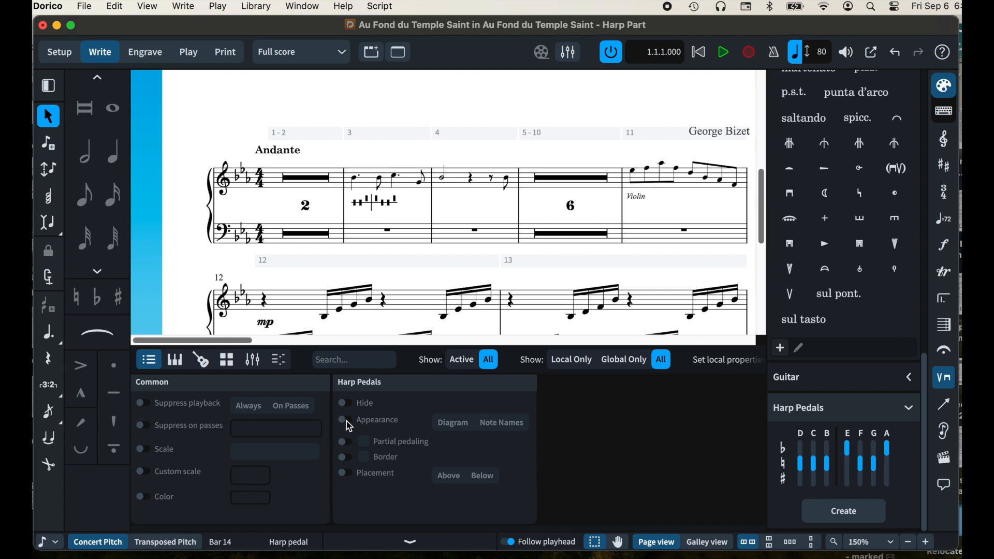
click(346, 458)
click(425, 550)
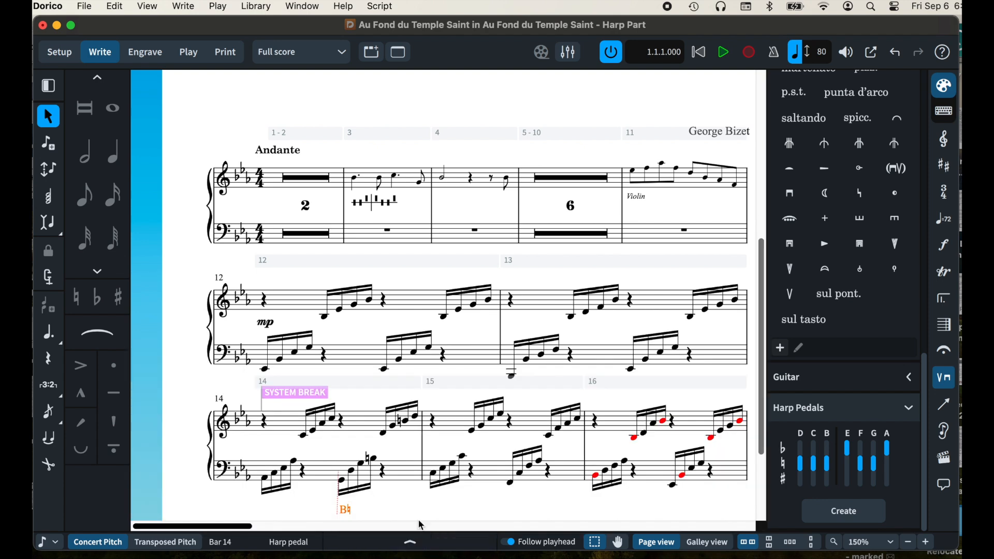
Step: Create a manual pedal change at the first bass note of bar 16 with B, E and A flat, G sharp, and D, C and F natural
click(597, 475)
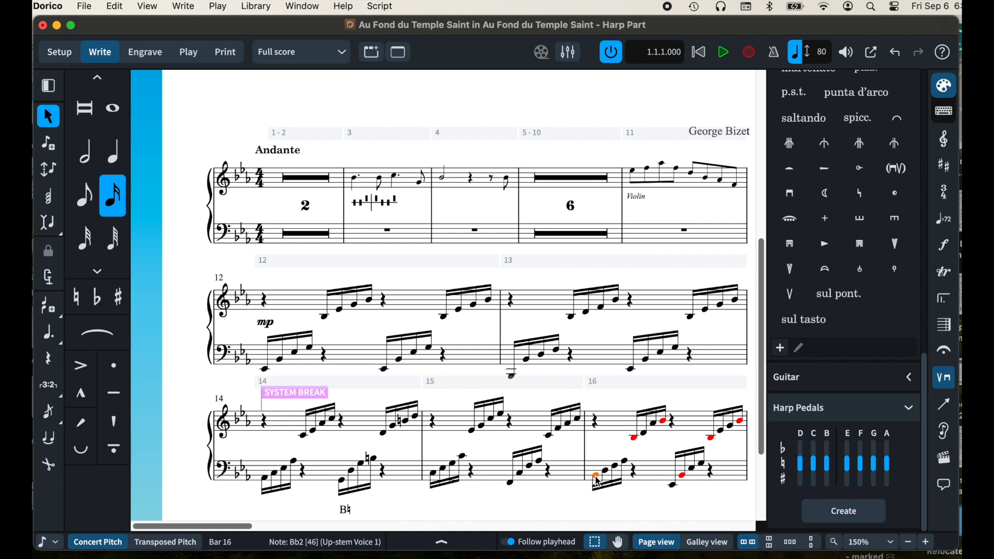
click(827, 447)
click(848, 449)
click(875, 479)
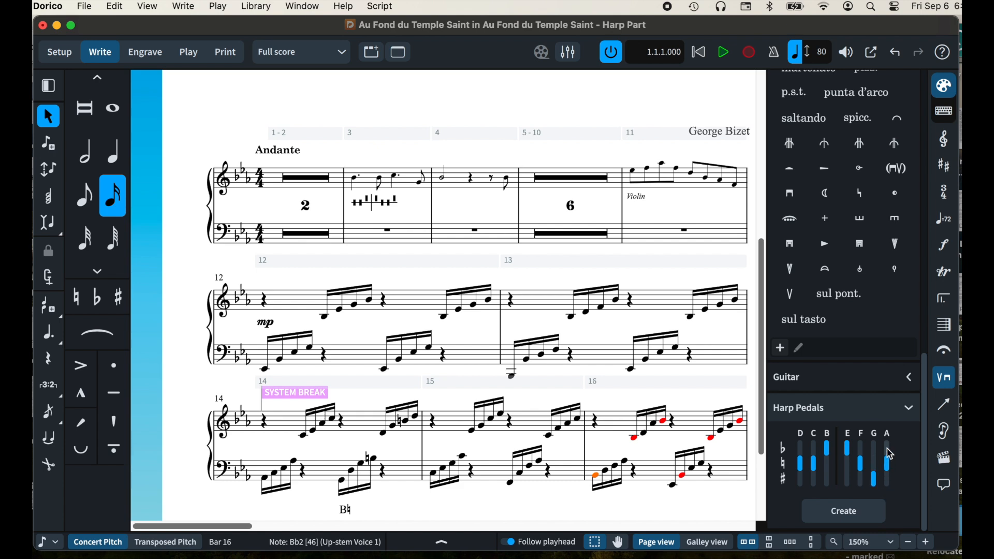
click(888, 449)
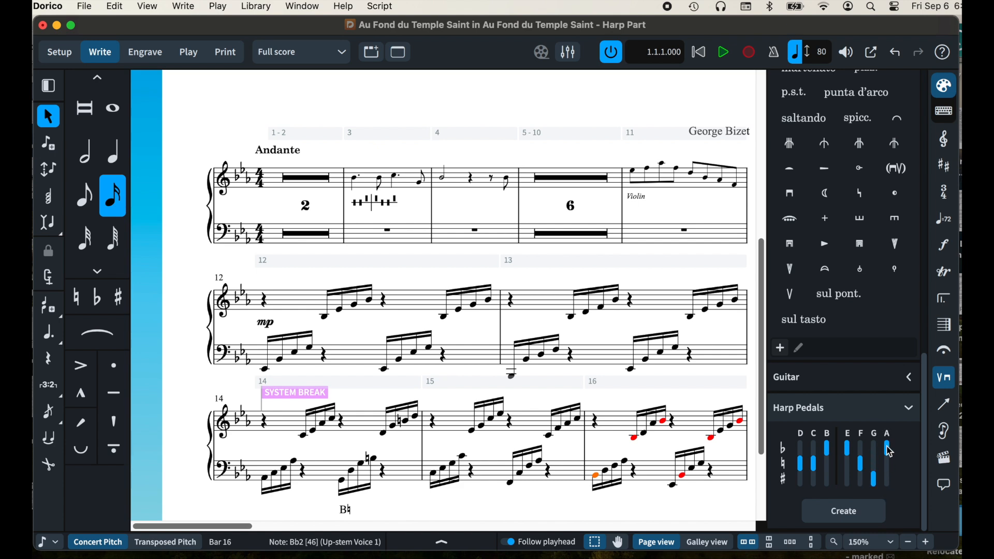
click(876, 515)
Step: Remove the border from the pedal change in bar 16
scroll(745, 496, down, 3)
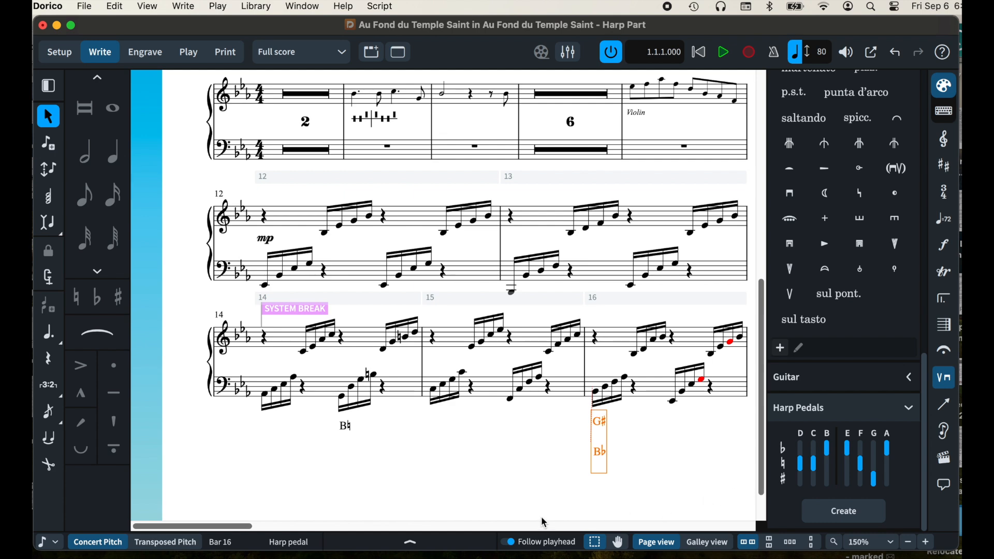
click(410, 544)
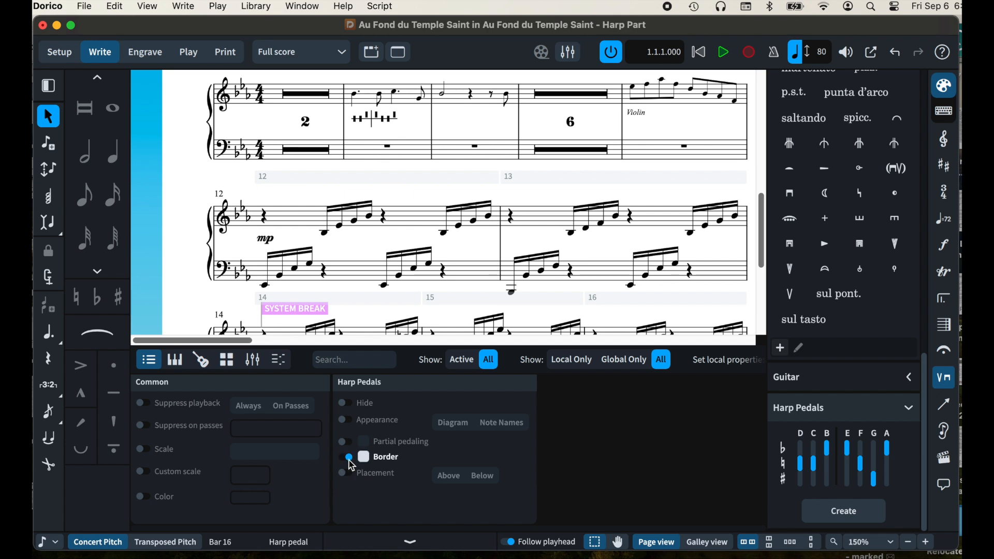
click(411, 541)
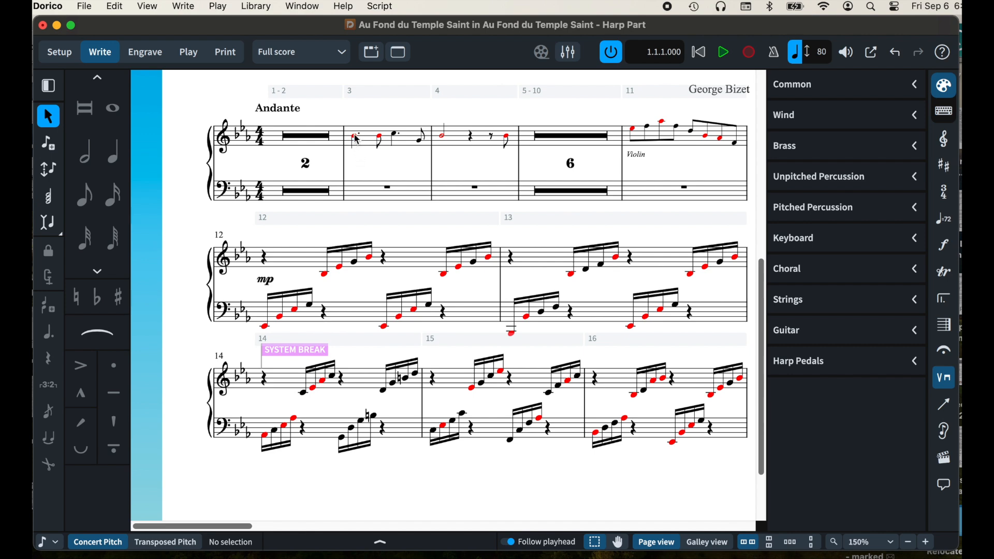
Step: Enter the pedal setting DCBbEbFGAb in the popover at the first note of bar 3 and display it as a diagram
click(356, 136)
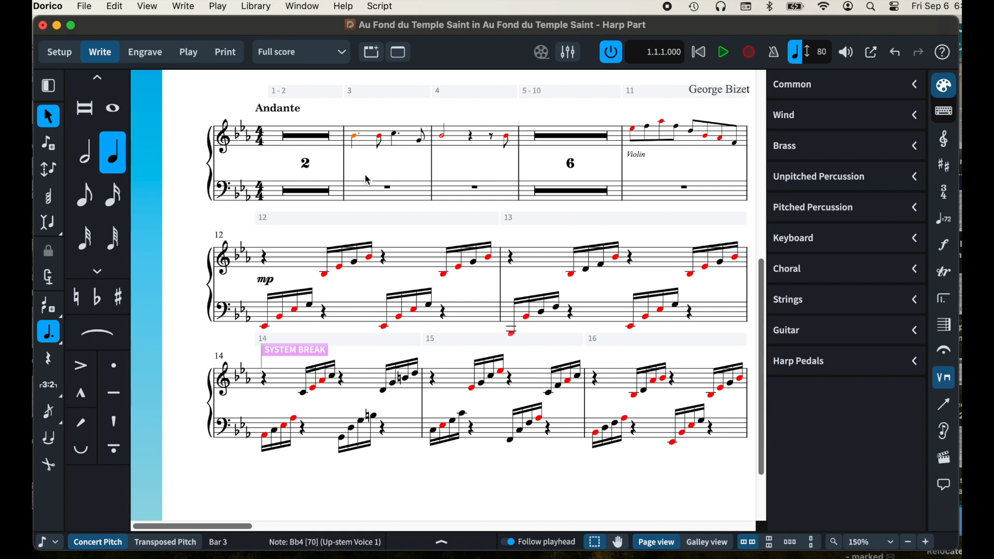
key(shift+p)
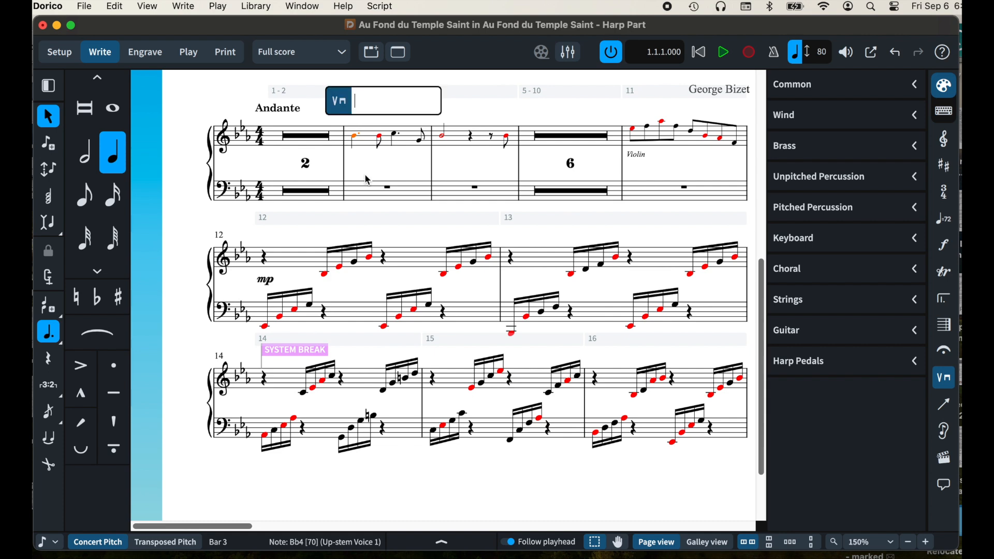
text(DCBbEbFGAb)
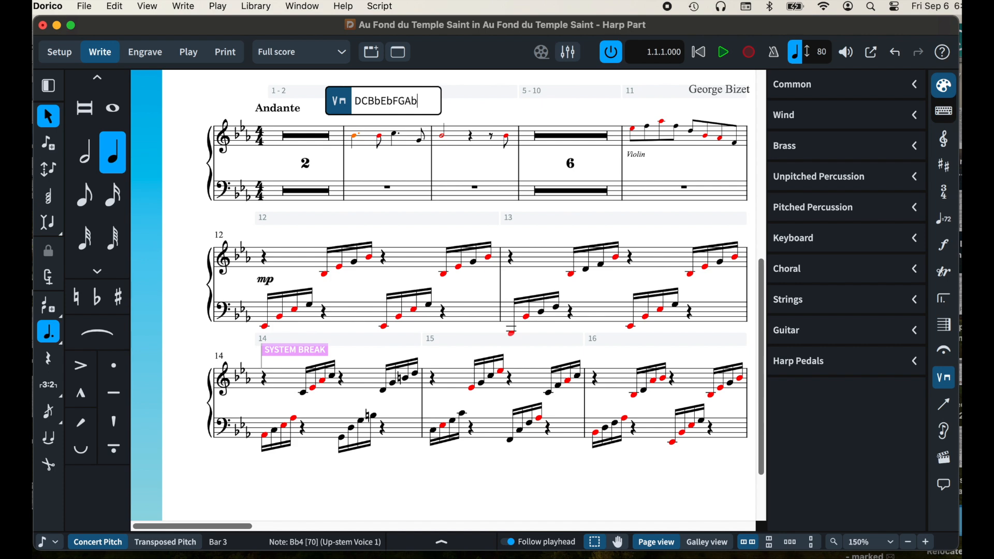
key(Return)
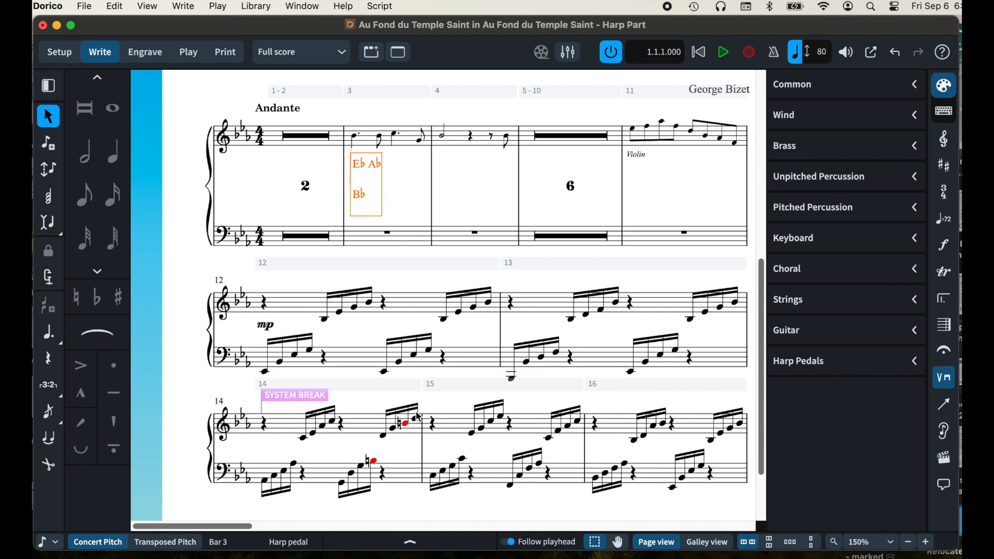
click(412, 546)
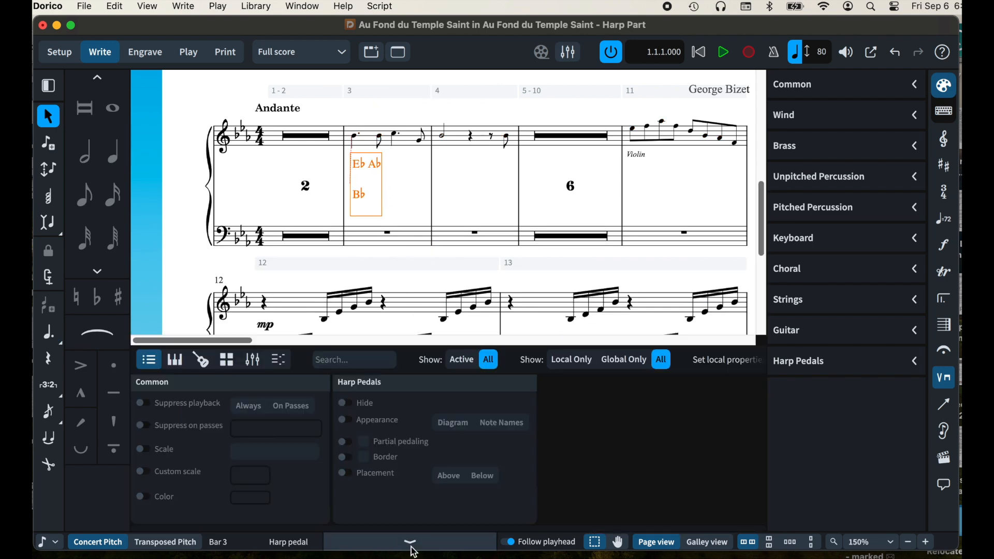
click(354, 424)
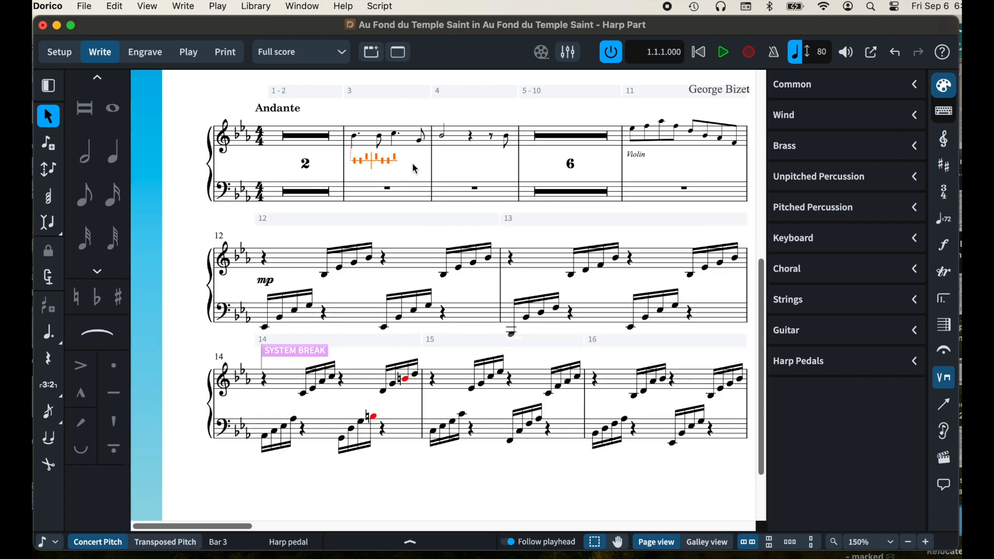
Step: Undo the diagram display and the pedal setting entered by note names in bar 3
key(super+z)
key(super+z)
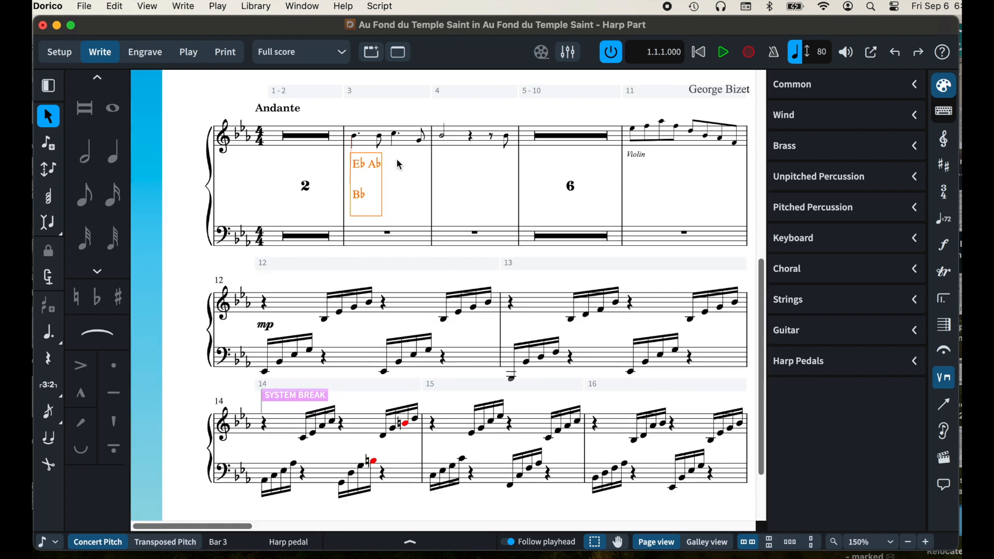
key(super+z)
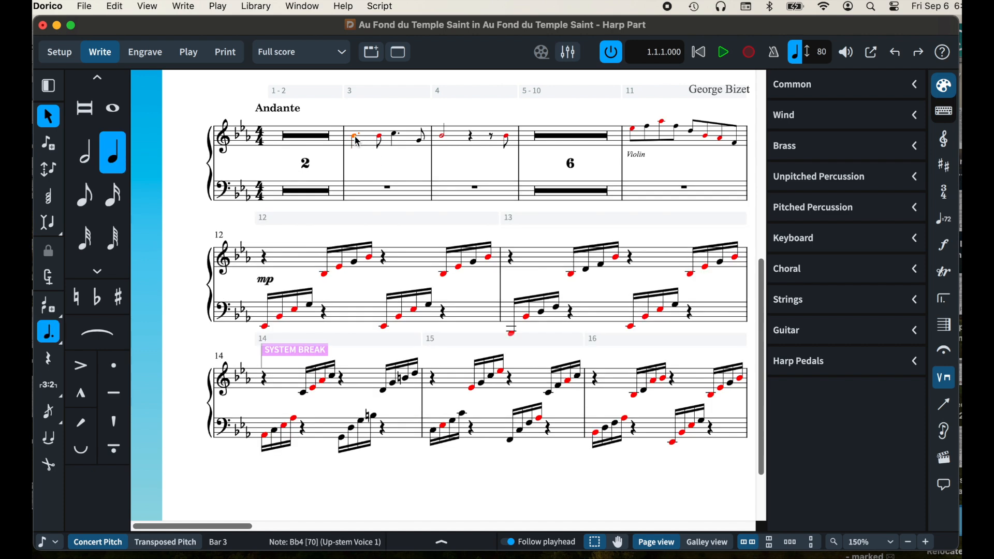
Step: Enter the pedal setting --^^--^ in the popover at the first note of bar 3
key(alt+shift+h)
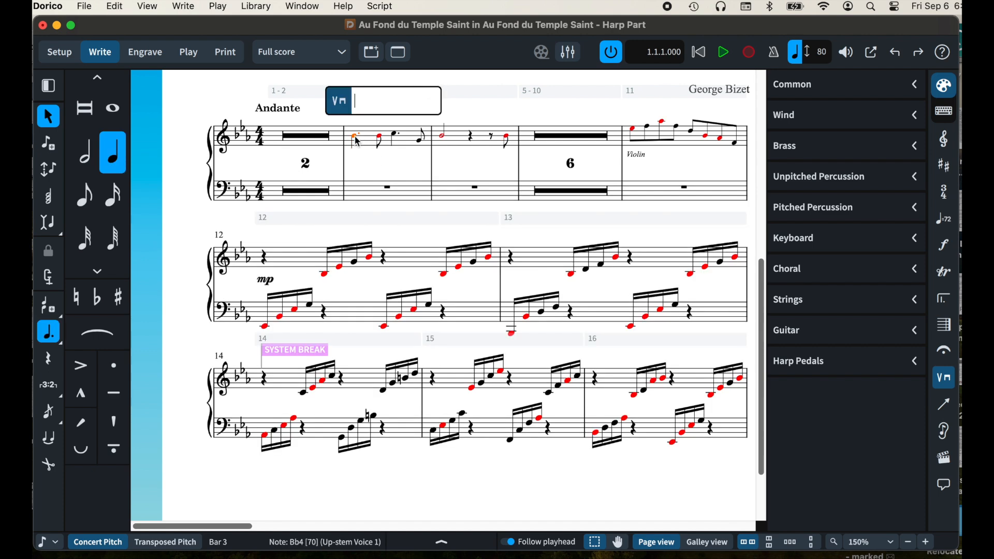
text(--^)
text(^--^)
key(Return)
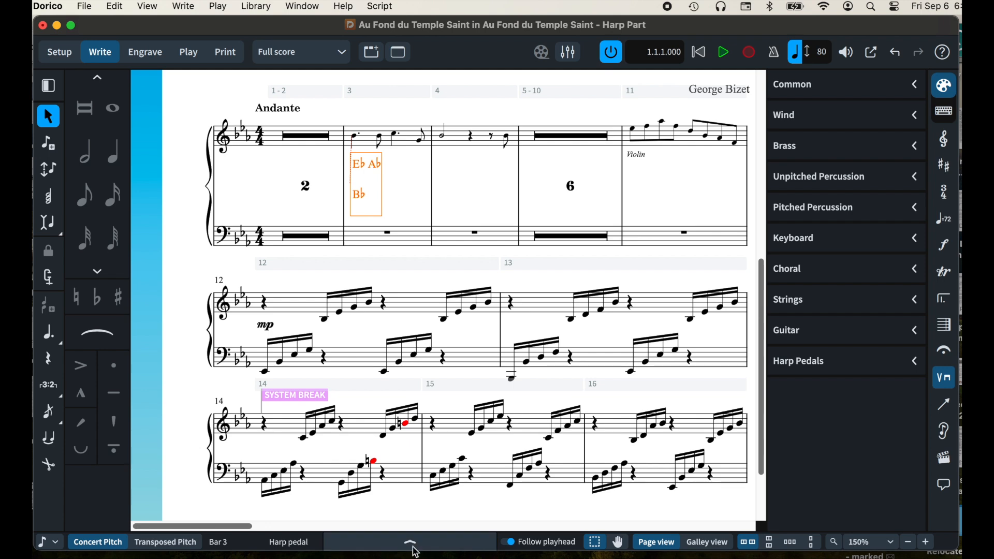
Step: Set the appearance of the bar 3 pedal setting to Diagram
click(411, 547)
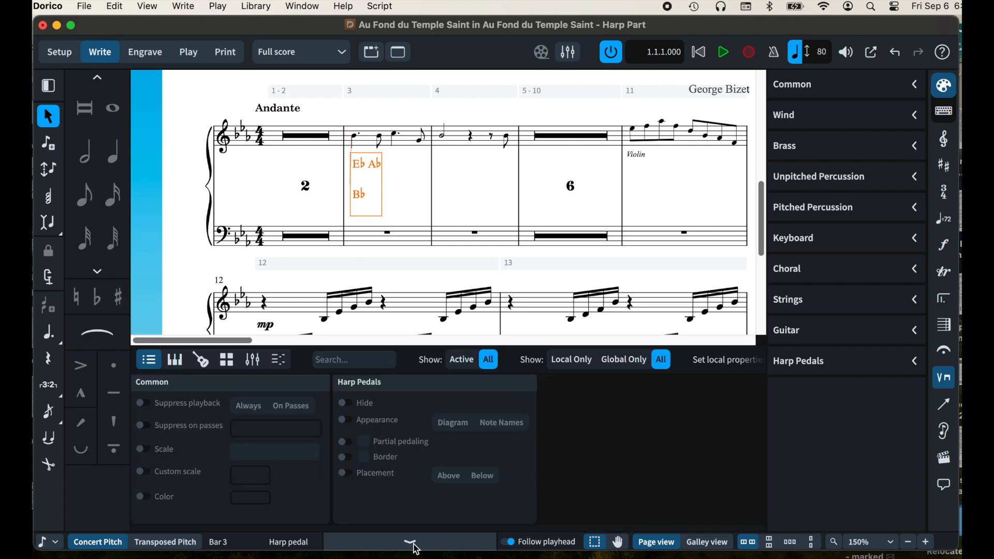
click(352, 421)
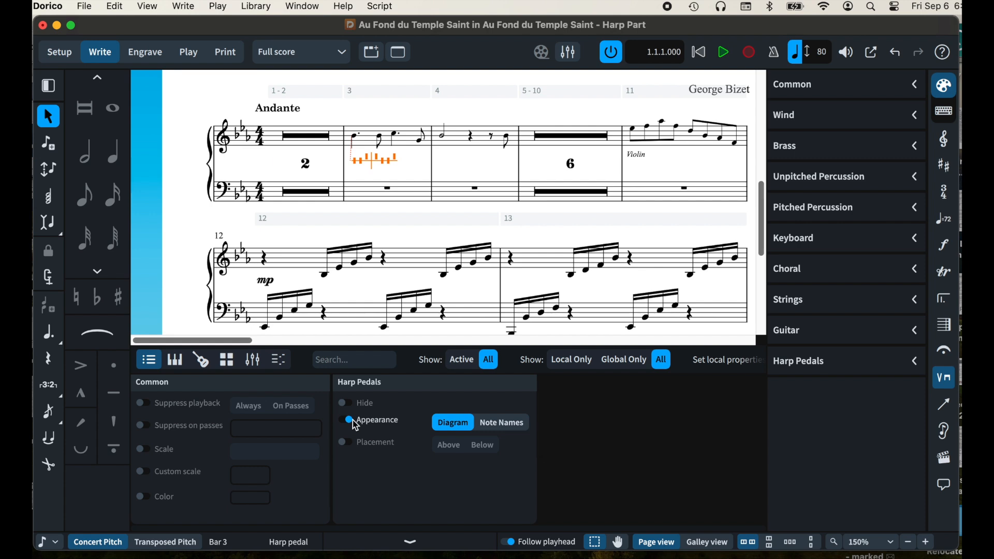
click(412, 545)
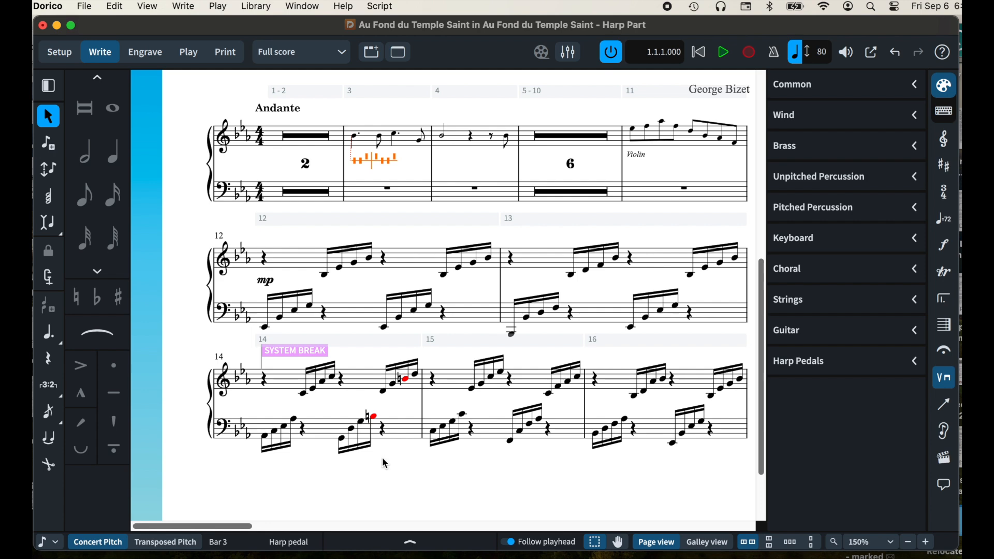
Step: Enter the pedal change ---^--^ in the popover at the low G in bar 14
click(344, 441)
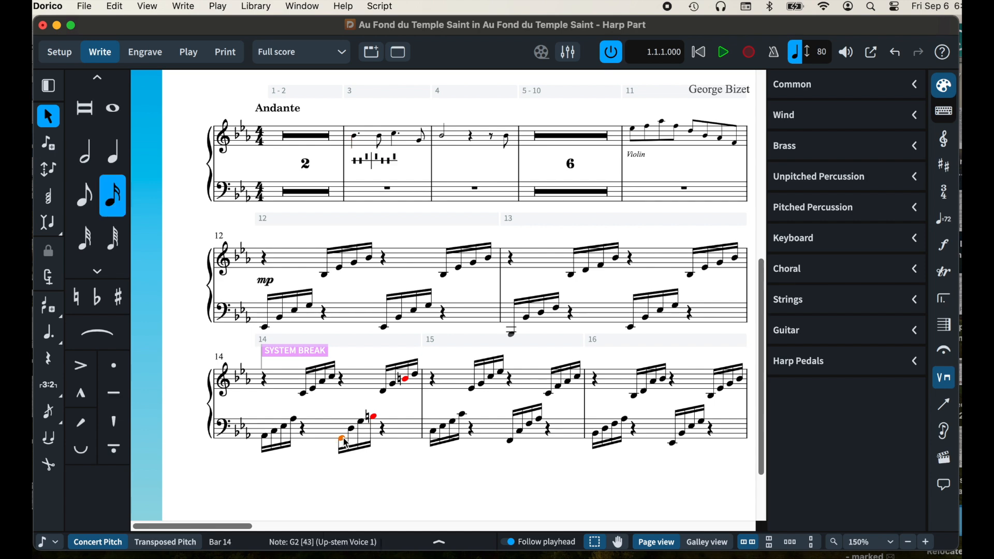
key(shift+p)
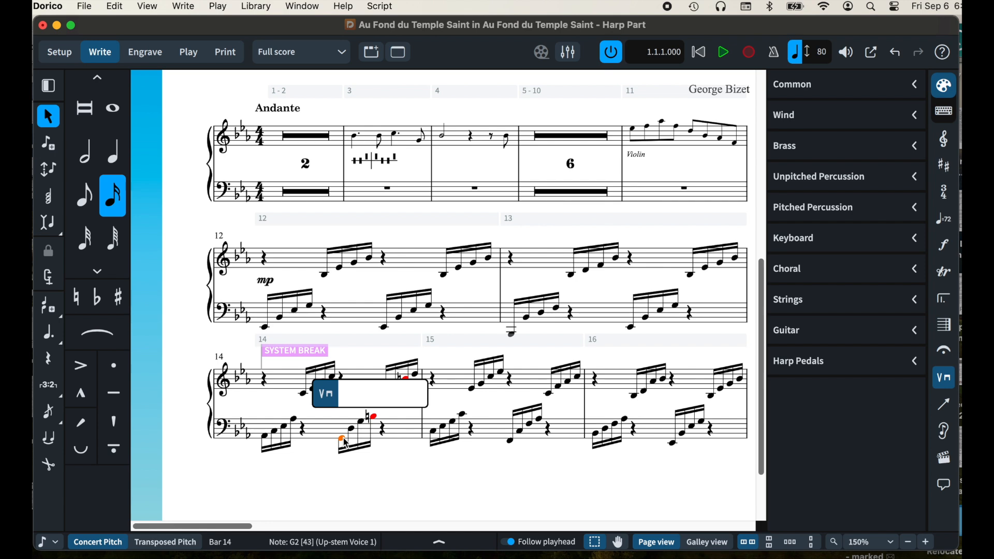
text(---^--^)
key(Return)
key(Escape)
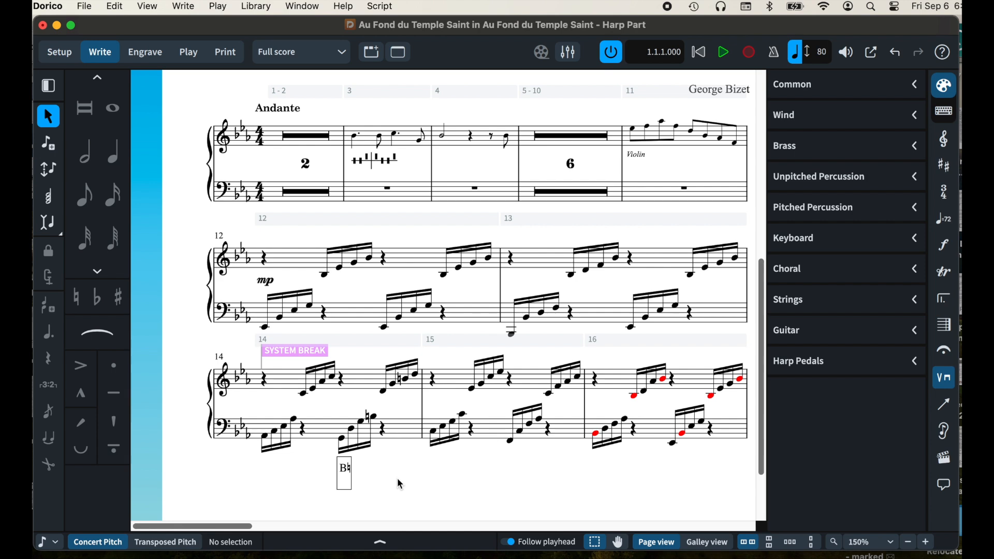
Step: Remove the border from the popover-entered pedal change in bar 14
click(345, 468)
click(420, 545)
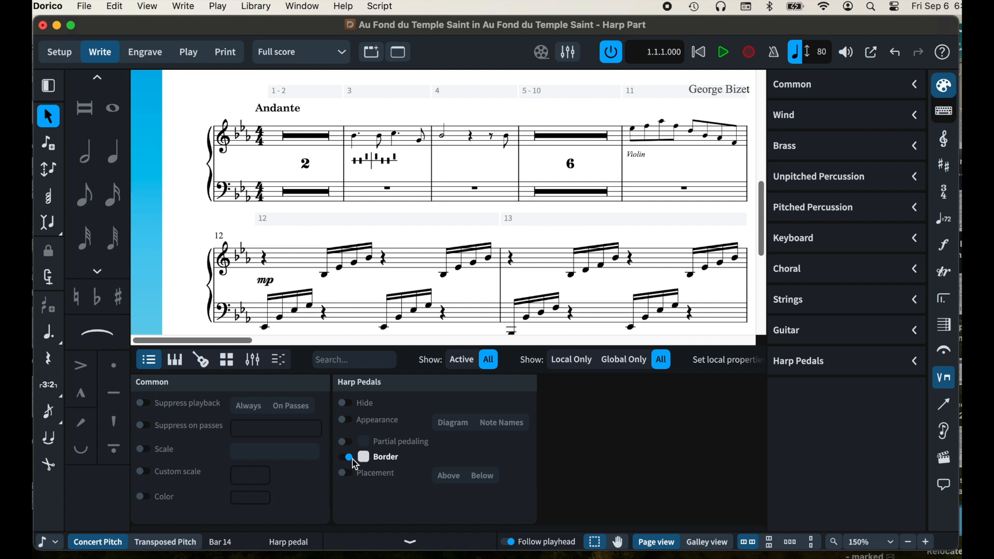
click(434, 541)
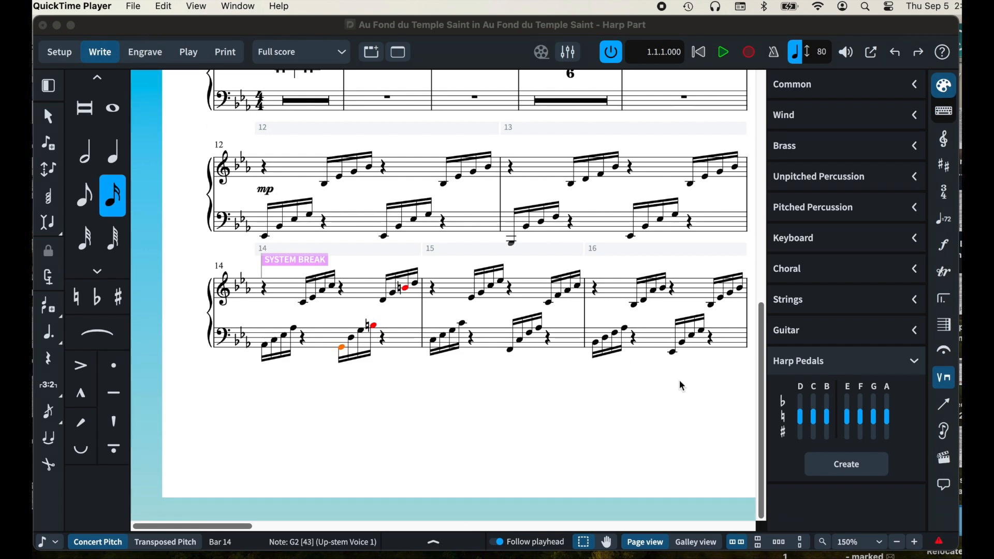
Step: Switch to Dorico and review the Harp Pedal Settings paragraph style and its available fonts, keeping Engraver Text T
click(773, 558)
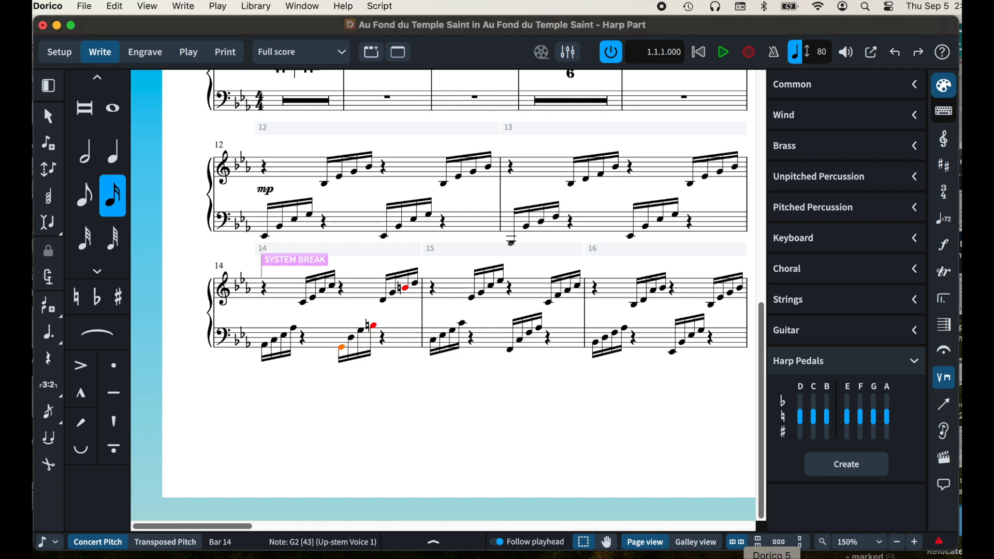
click(253, 9)
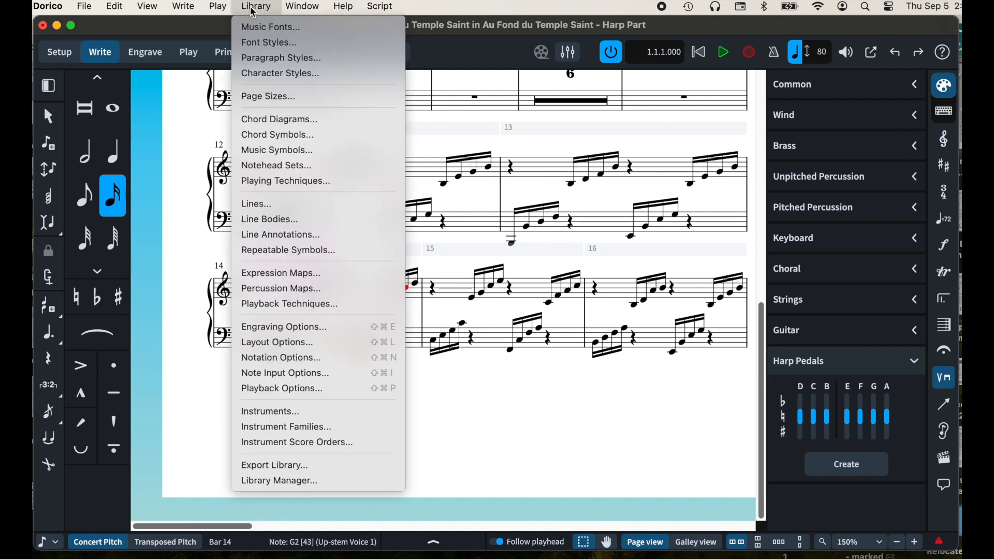
click(257, 58)
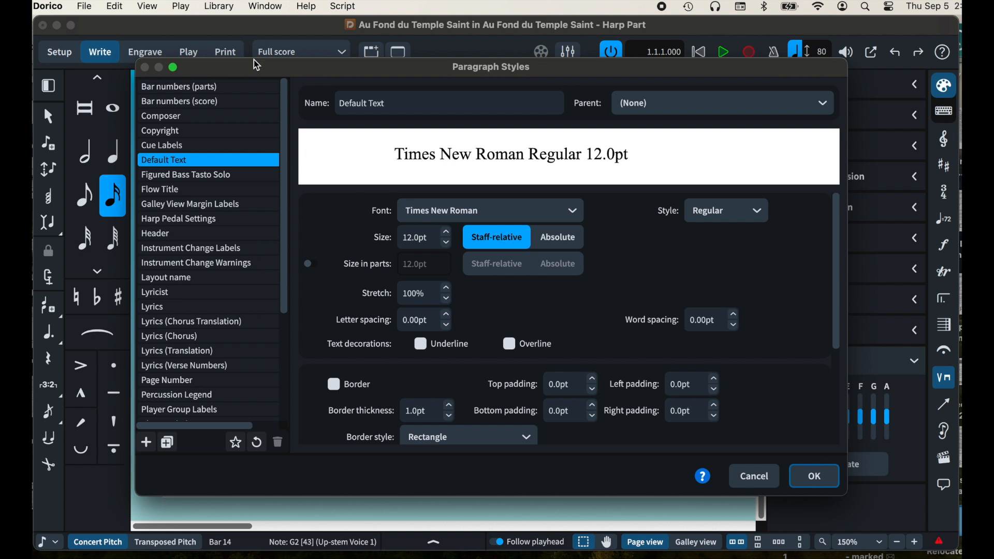
click(212, 222)
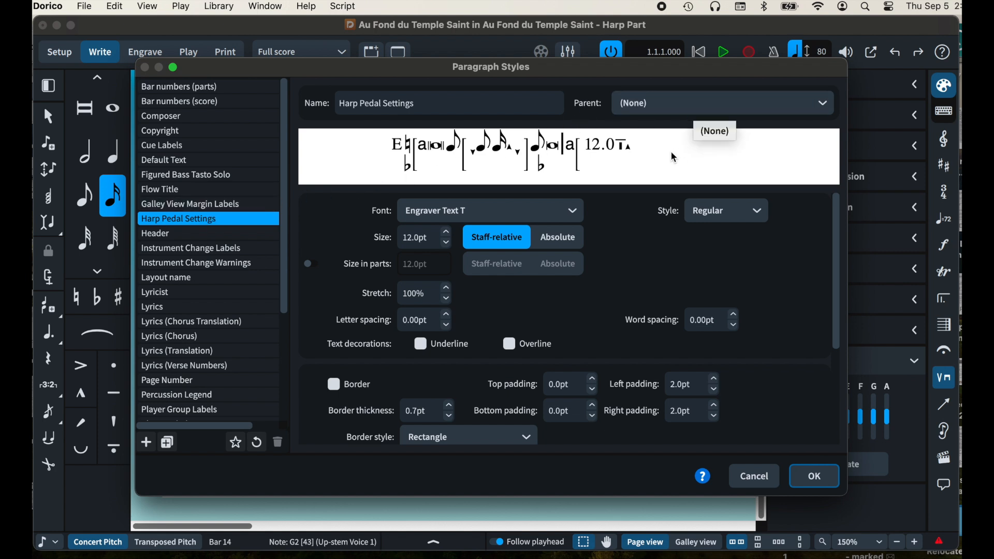
click(579, 212)
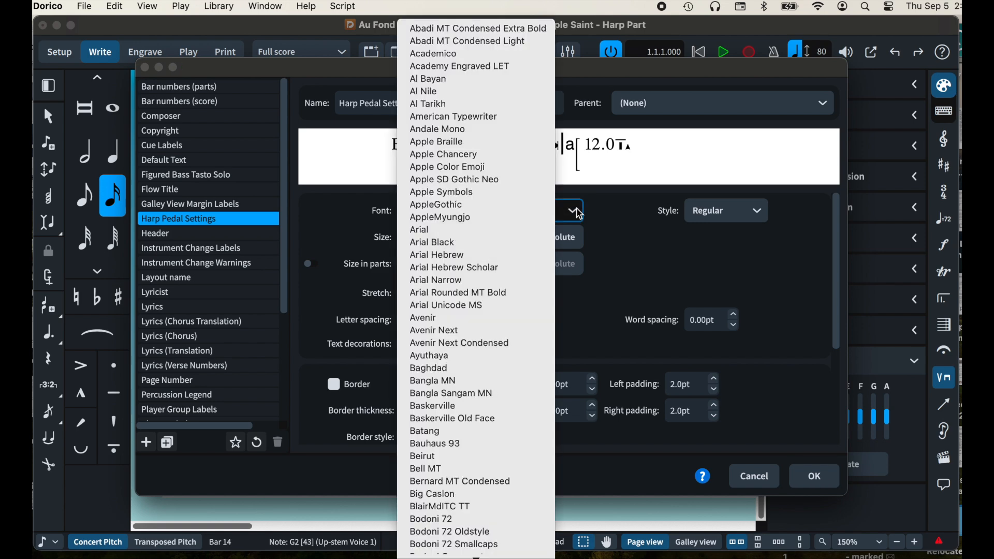
click(621, 179)
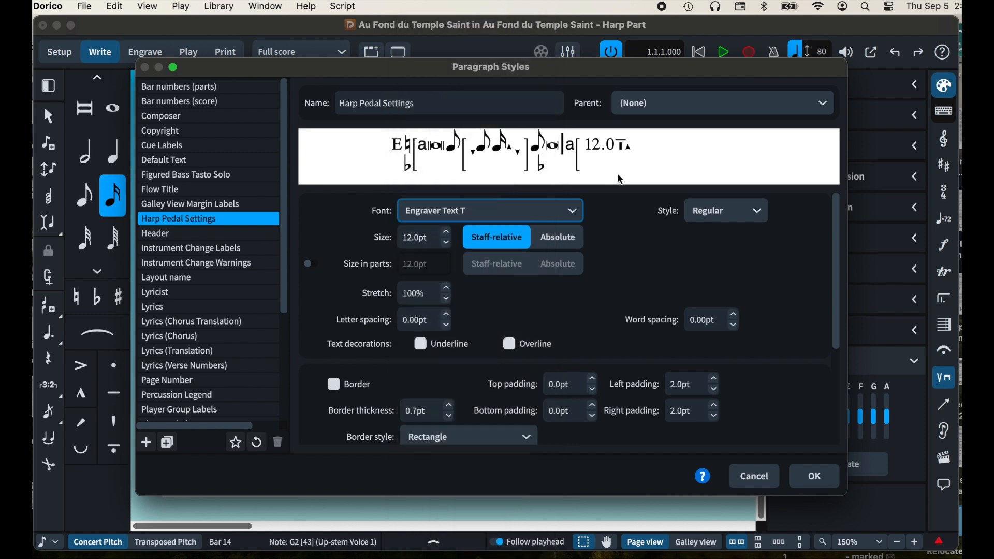
click(815, 479)
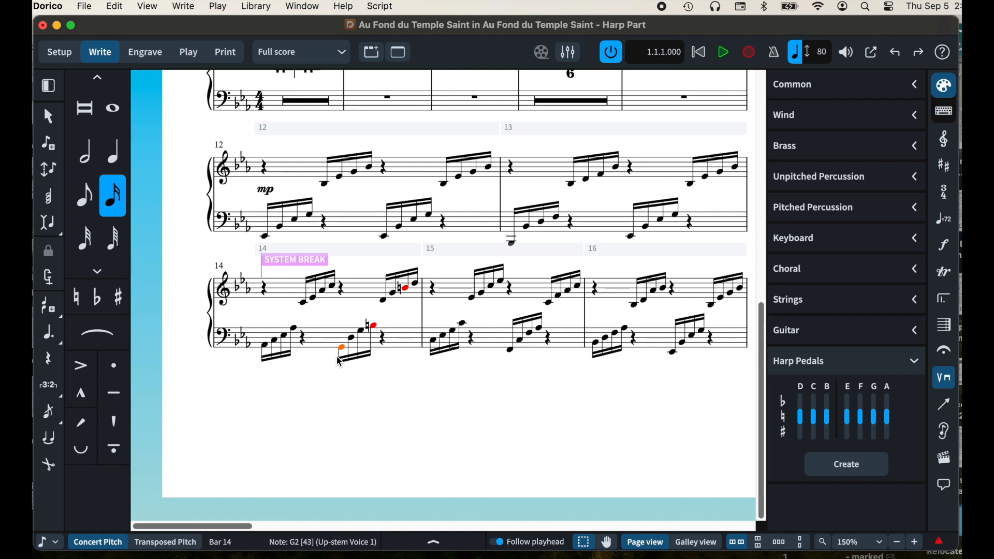
Step: Add the staff text B♮ at the low G in bar 14, using the Harp Pedal Settings paragraph style
key(shift+x)
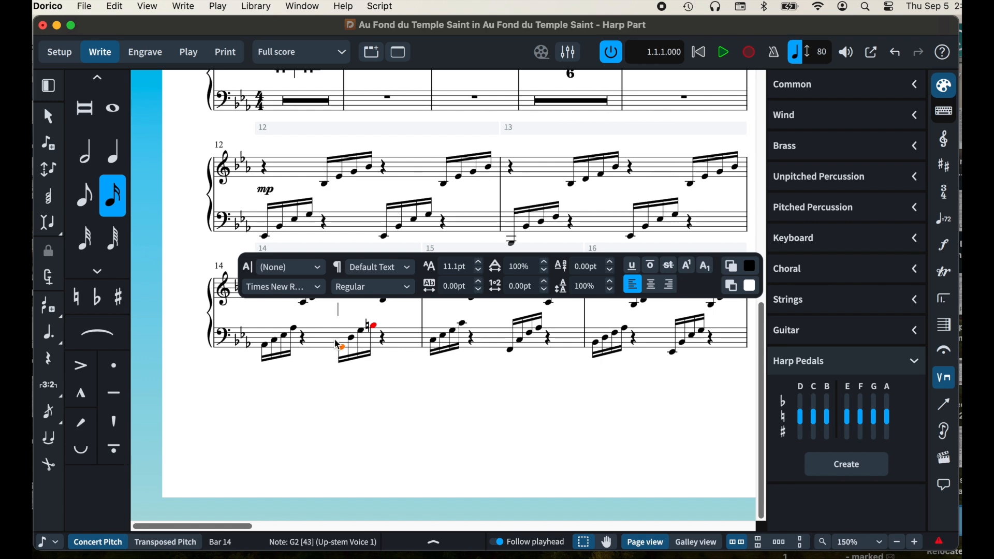
click(408, 274)
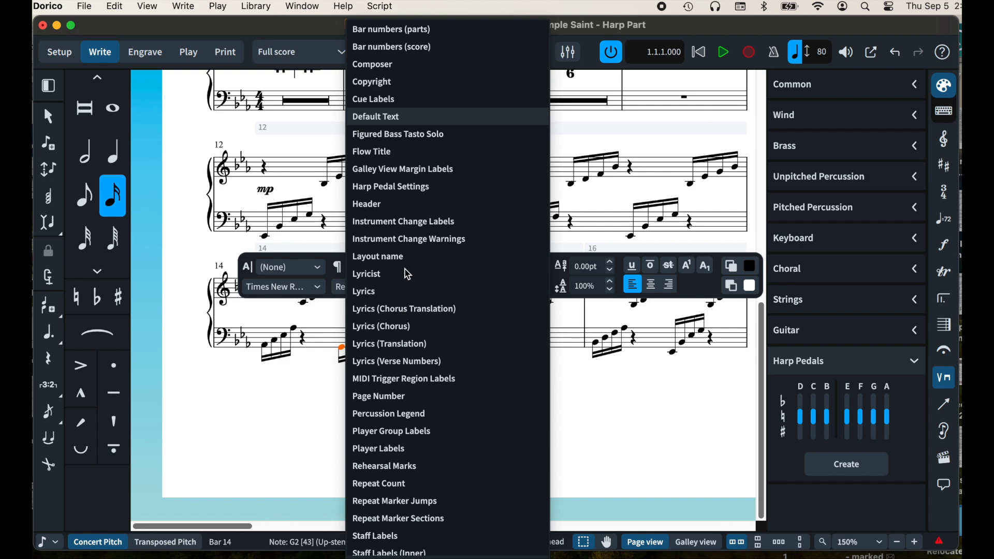
click(428, 190)
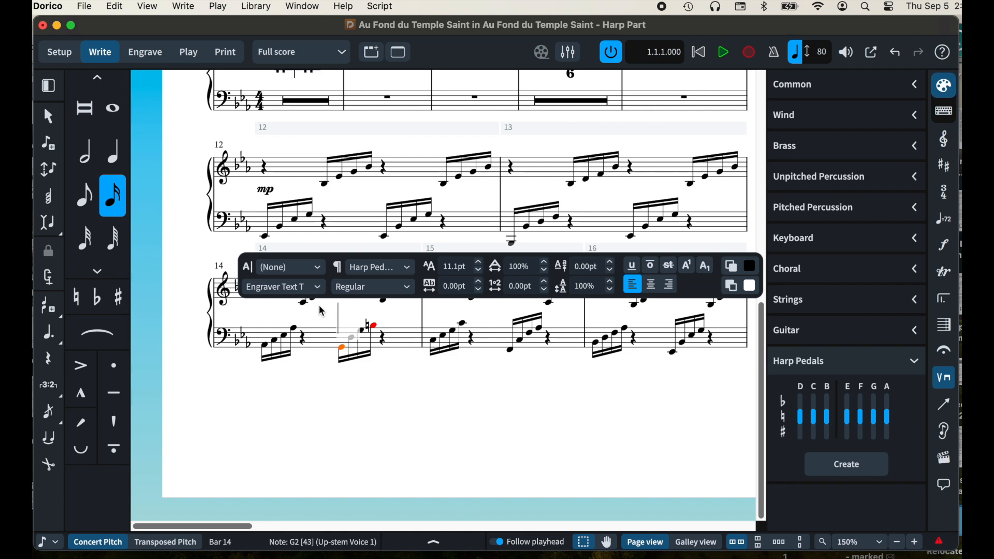
text(B)
text(n)
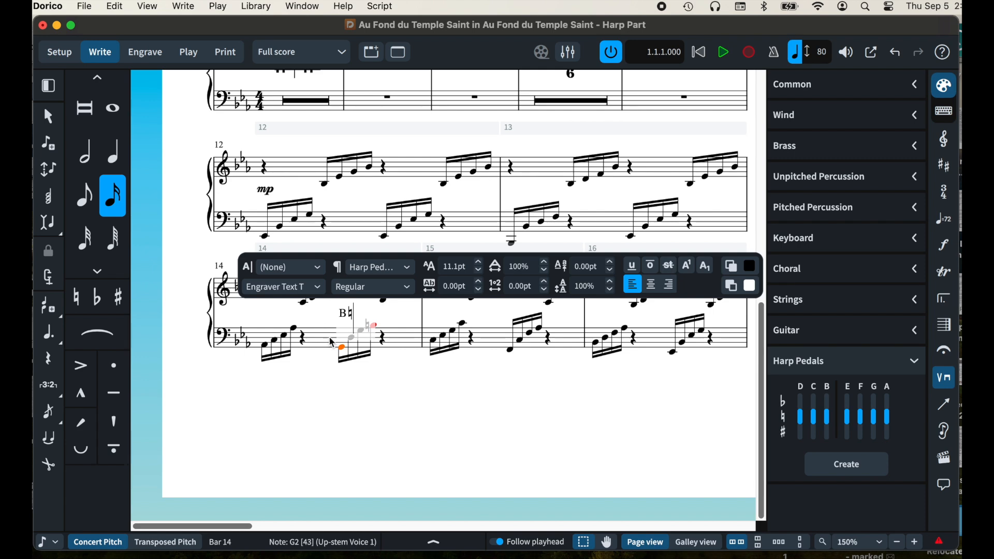
key(Escape)
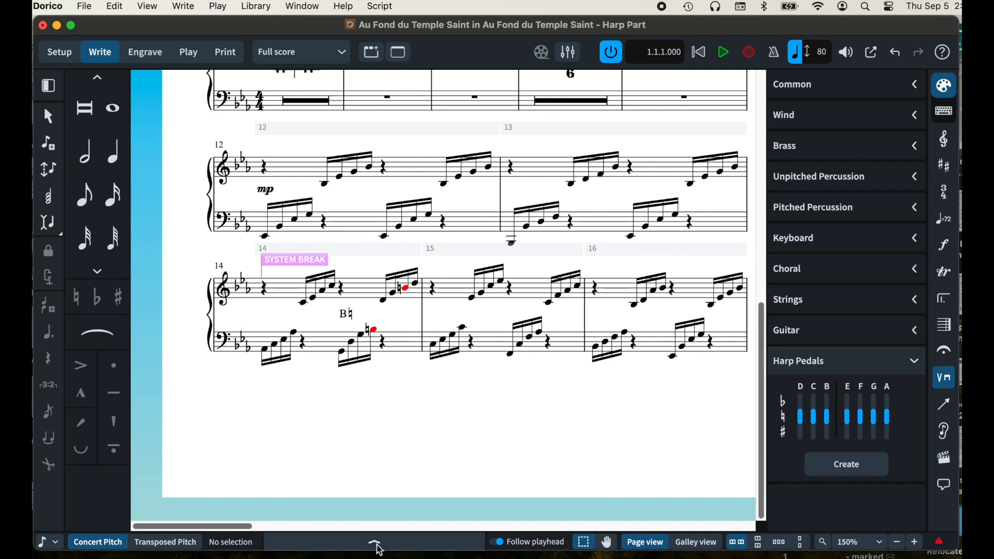
Step: Set the position of the B♮ text in bar 14 to Below
click(346, 354)
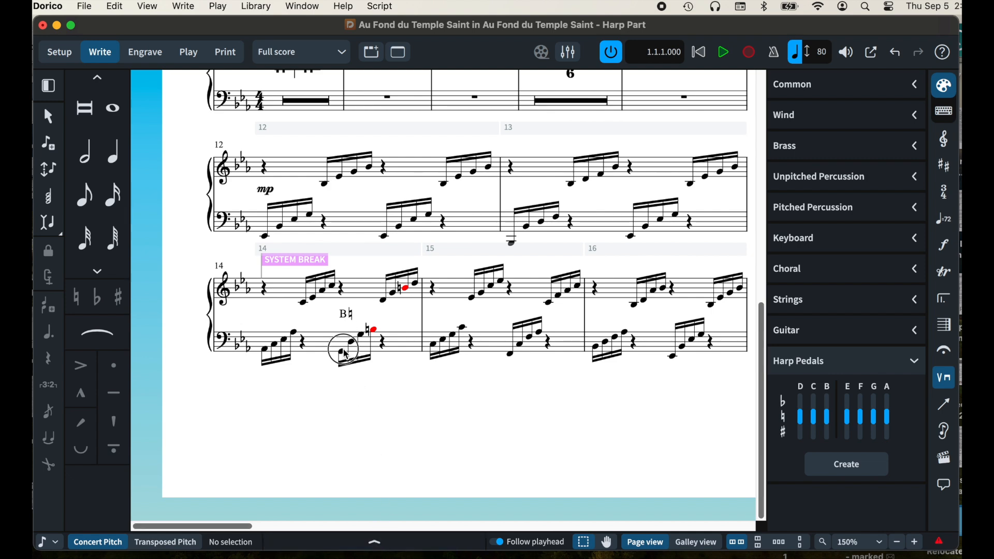
click(347, 314)
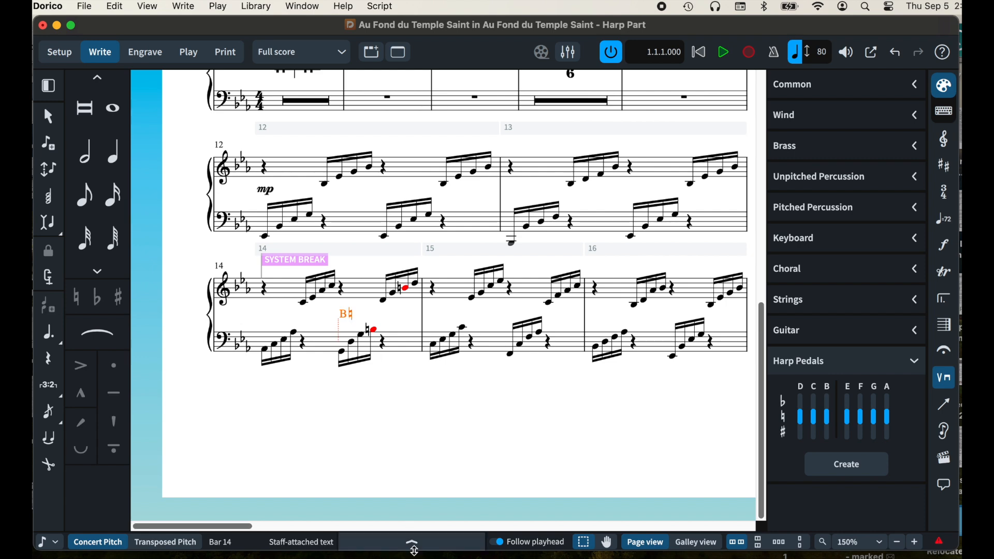
click(413, 543)
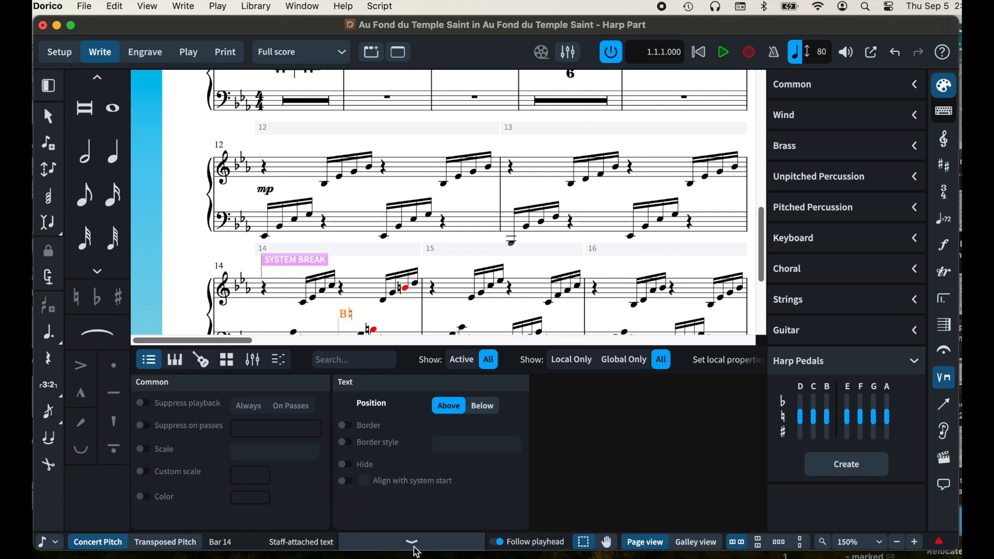
click(490, 417)
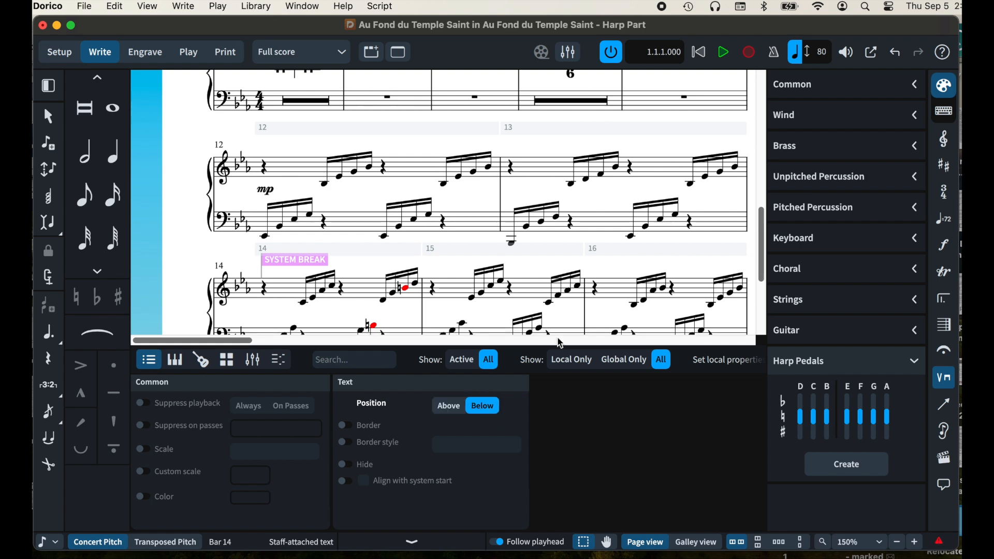
click(412, 543)
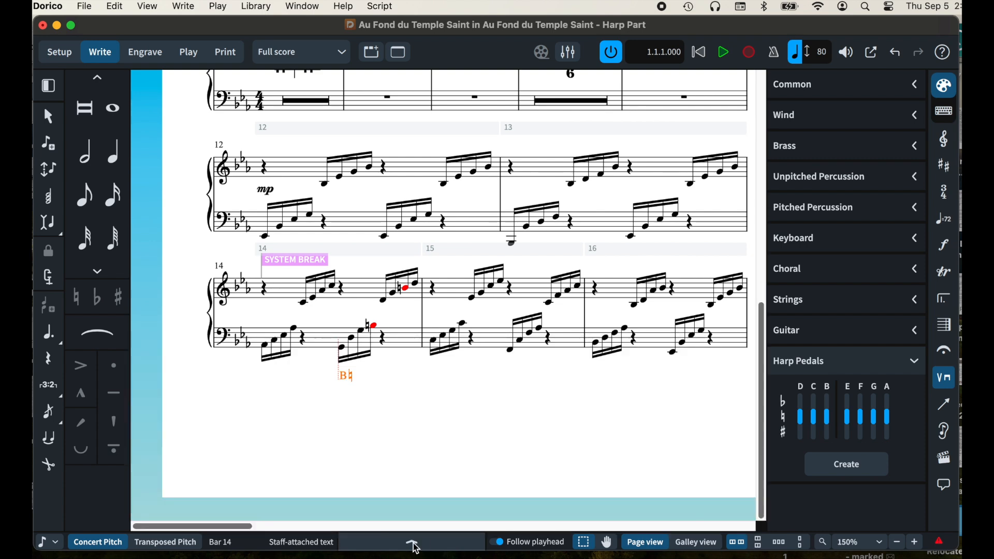
Step: Add the staff text B♭ at the first bass note of bar 16, using the Harp Pedal Settings paragraph style
click(597, 345)
key(shift+x)
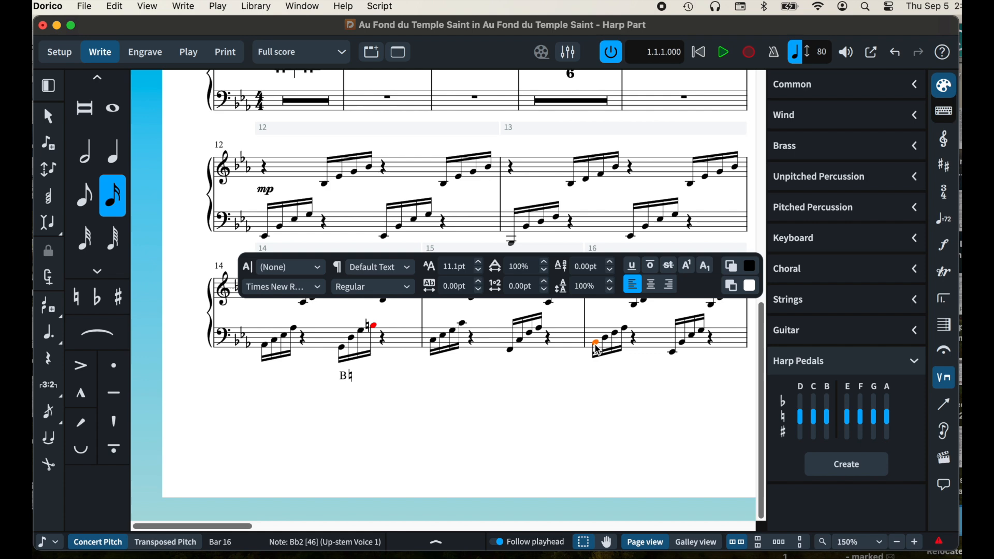
click(413, 270)
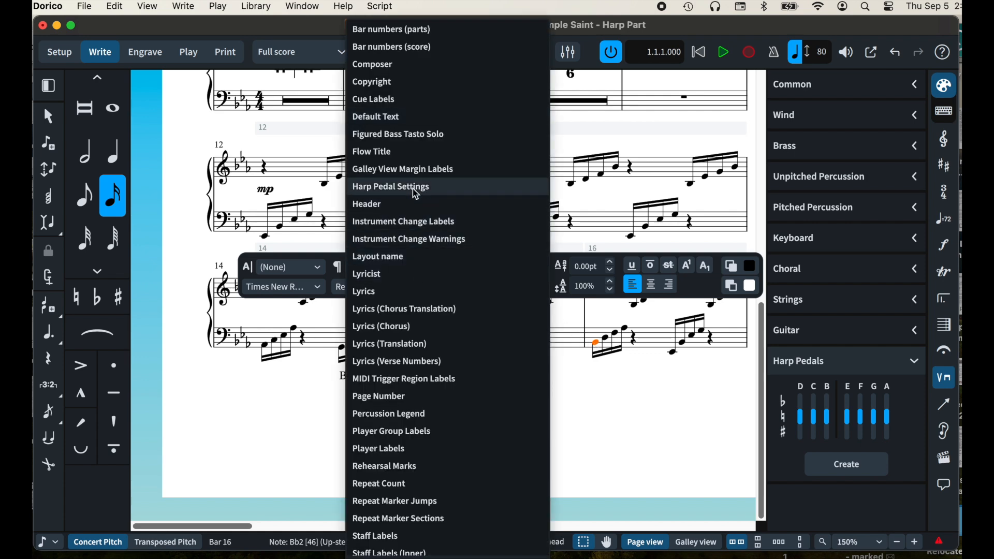
click(435, 187)
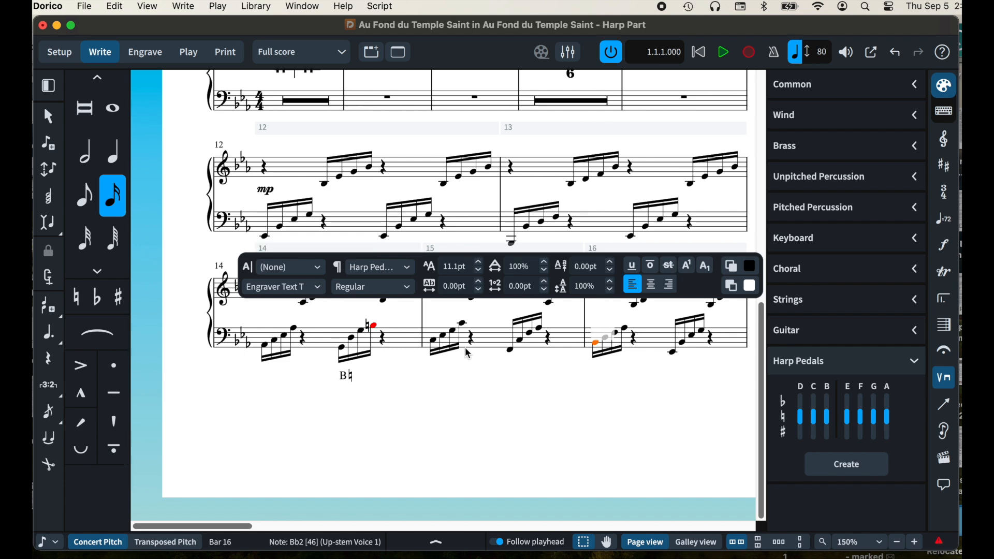
text(B)
text(b)
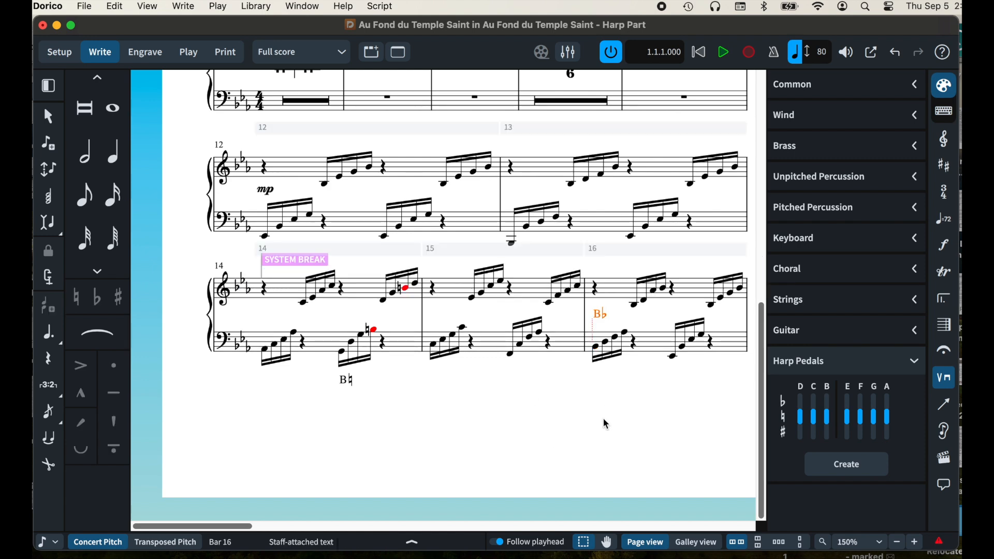
key(Escape)
key(Escape)
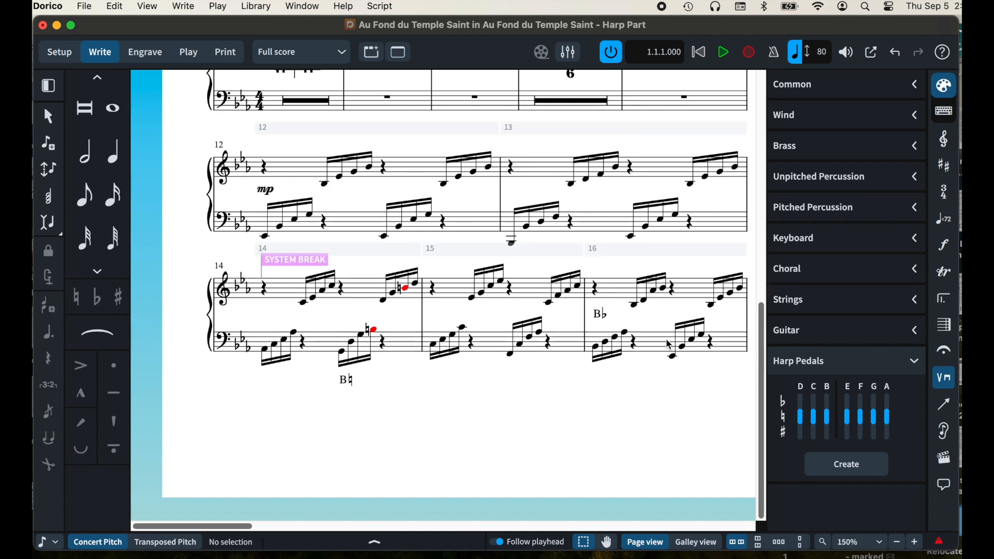
Step: In Engrave mode, nudge the bar 14 B♮ text slightly left and move the bar 16 B♭ text below the bass staff, level with it
click(162, 51)
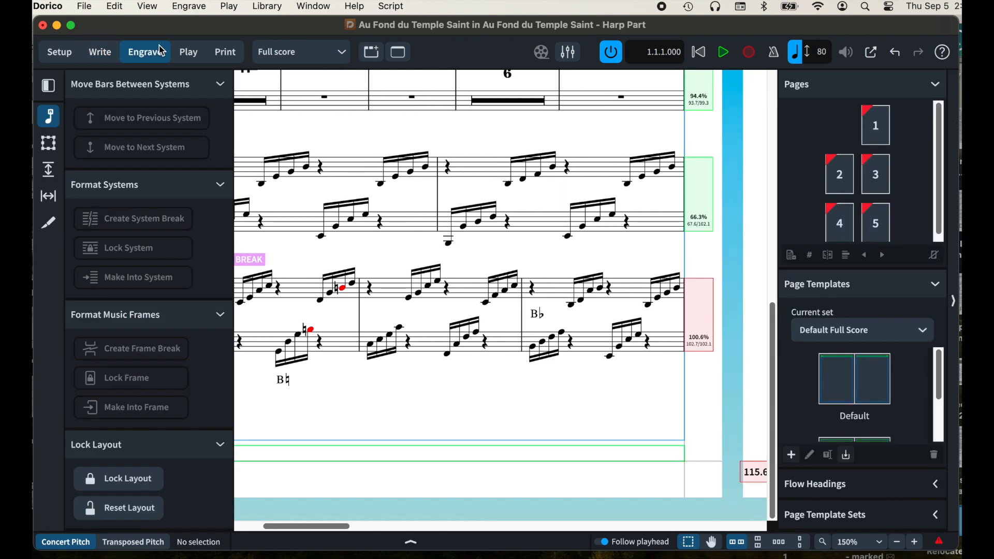
click(288, 384)
drag(286, 383, 282, 385)
click(549, 321)
drag(548, 324, 540, 388)
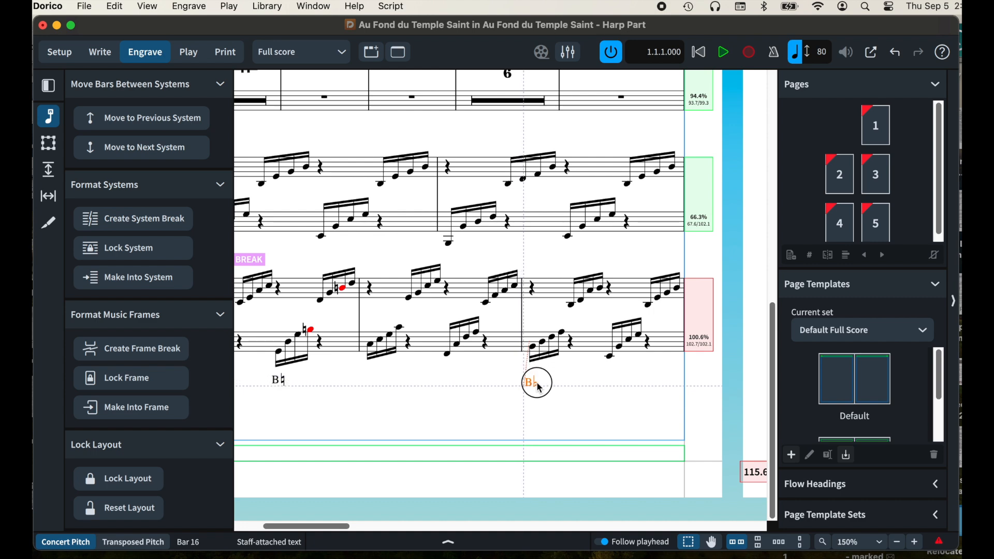